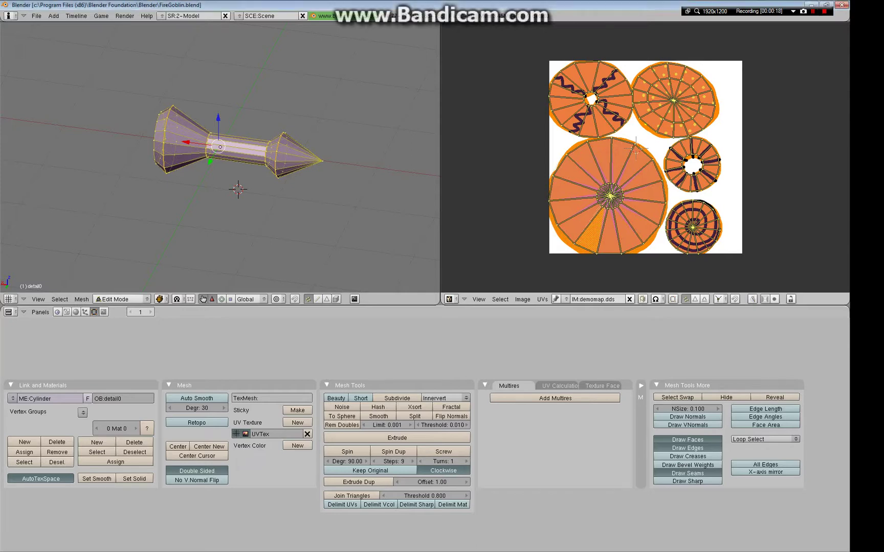
left_click(320, 199)
middle_click_drag(320, 198, 343, 210)
middle_click_drag(133, 153, 72, 154)
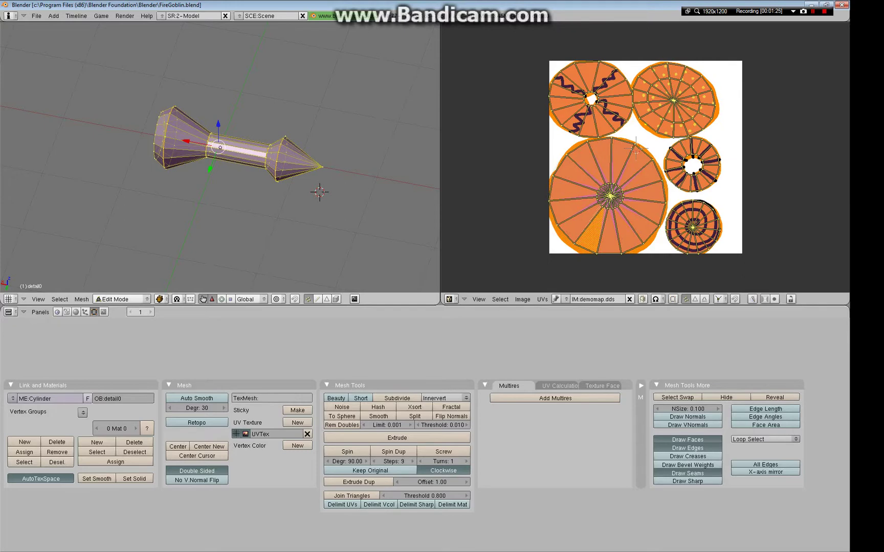
- Switch to the Word document, read the pre-export checklist, and return to Blender
key("alt+Tab")
left_click_drag(578, 69, 667, 38)
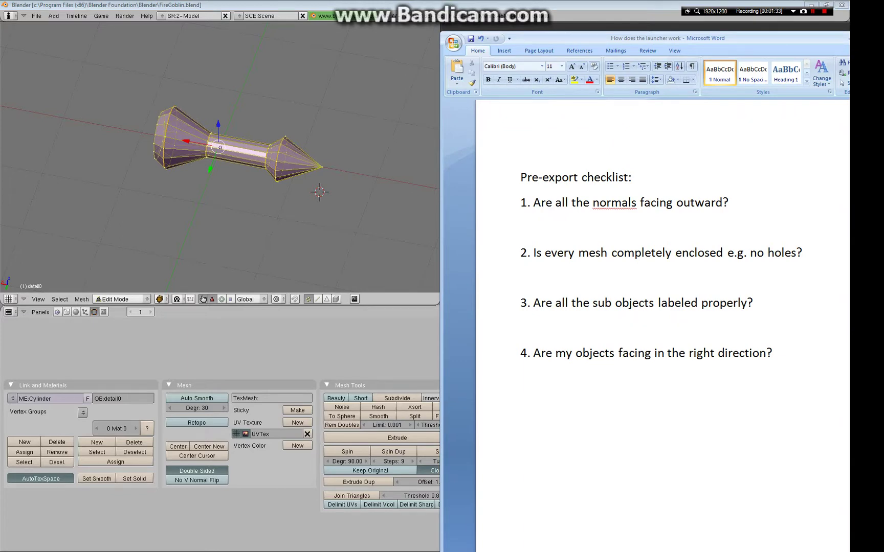
left_click(357, 203)
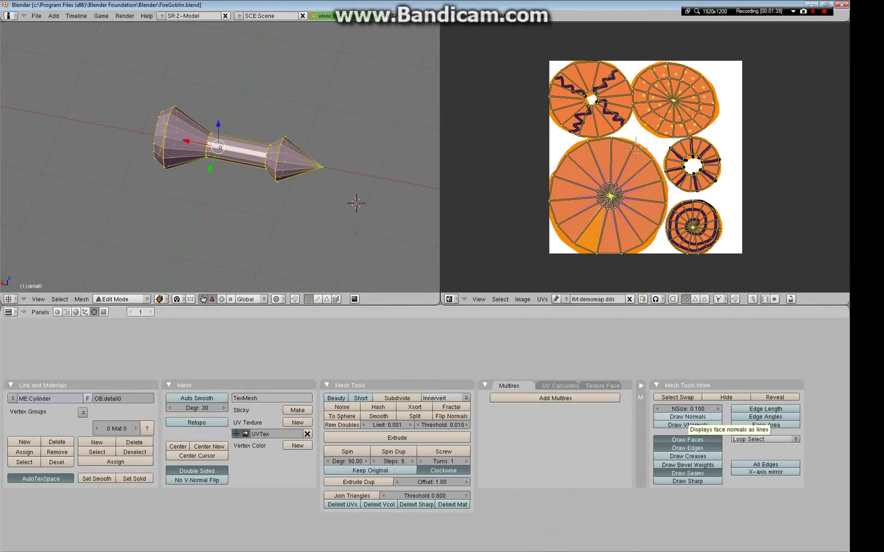
- Display the face normals of the missile mesh and compare them with the pre-export checklist in Word
left_click(688, 416)
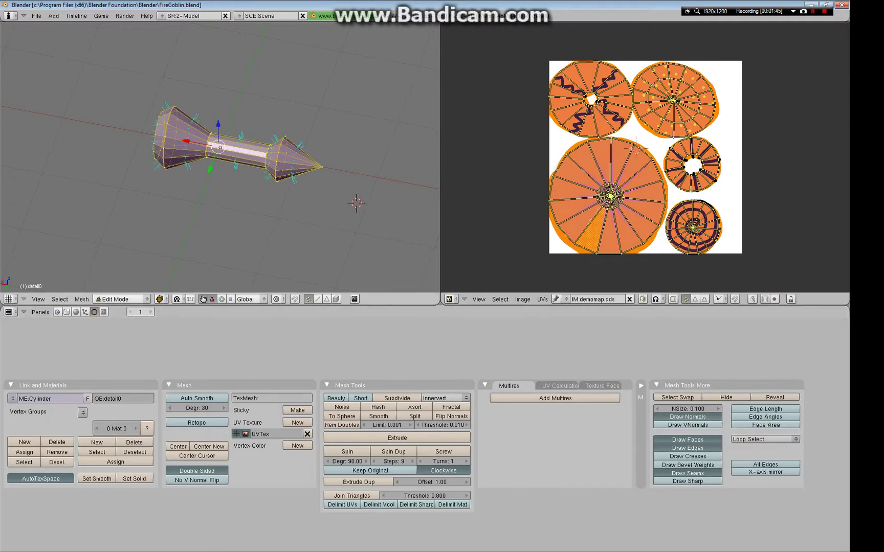
key("alt+Tab")
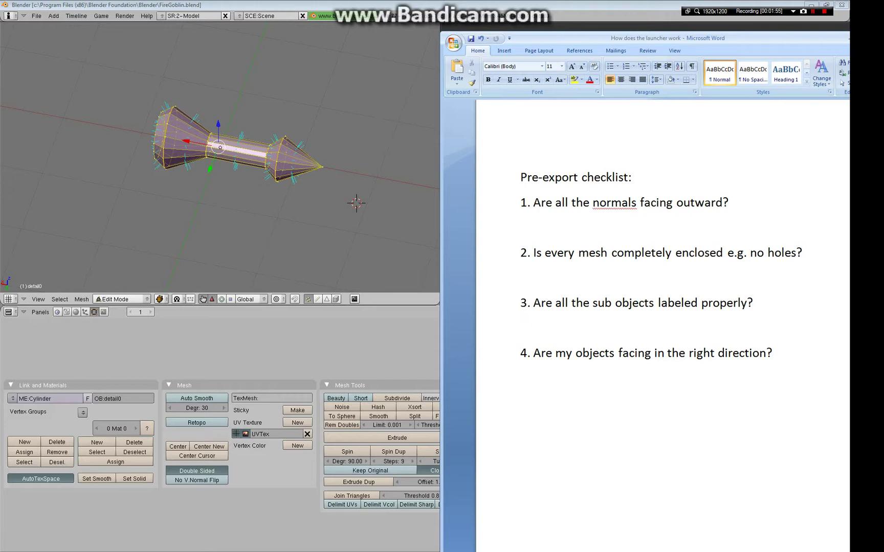
left_click(264, 217)
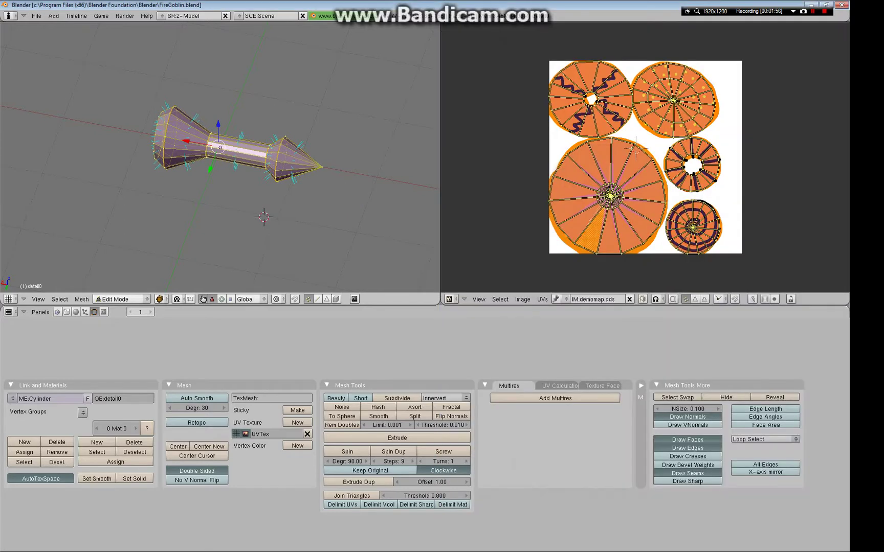
- Try deleting a vertex near the missile's flared end, and restore the mesh with all its vertices selected
right_click(165, 136)
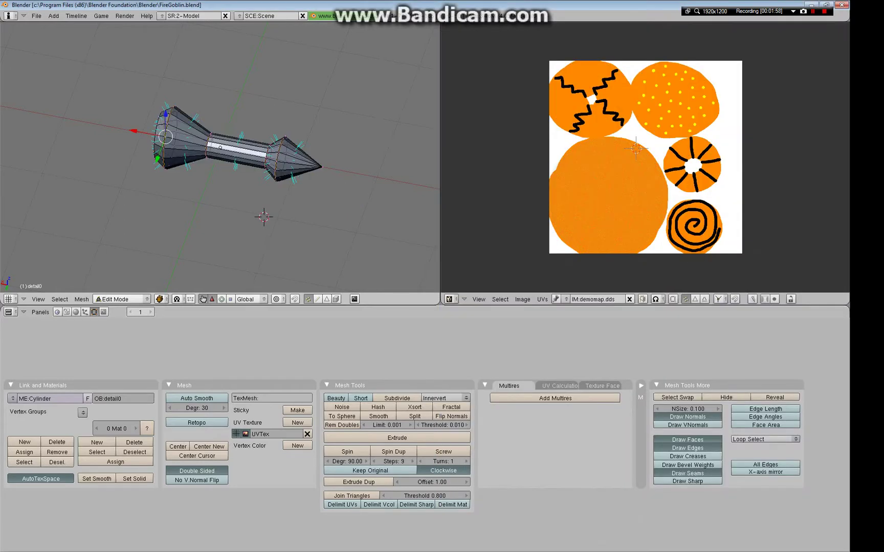
key("KP_1")
middle_click_drag(220, 153, 266, 187)
right_click(240, 155)
right_click(239, 147)
key("x")
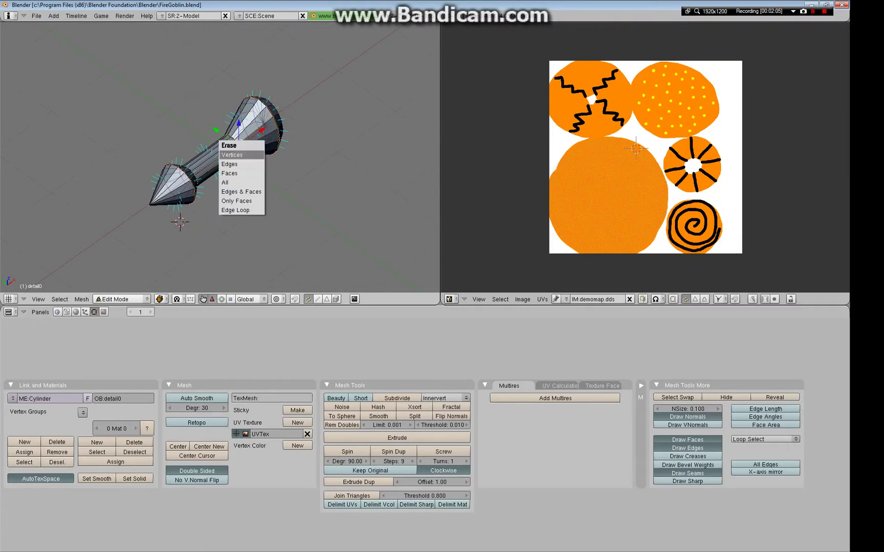
key("Return")
mouse_move(239, 153)
middle_mouse_down()
mouse_move(232, 149)
mouse_move(261, 136)
mouse_move(262, 153)
mouse_move(220, 152)
mouse_move(241, 153)
mouse_move(225, 161)
middle_mouse_up()
key("ctrl+z")
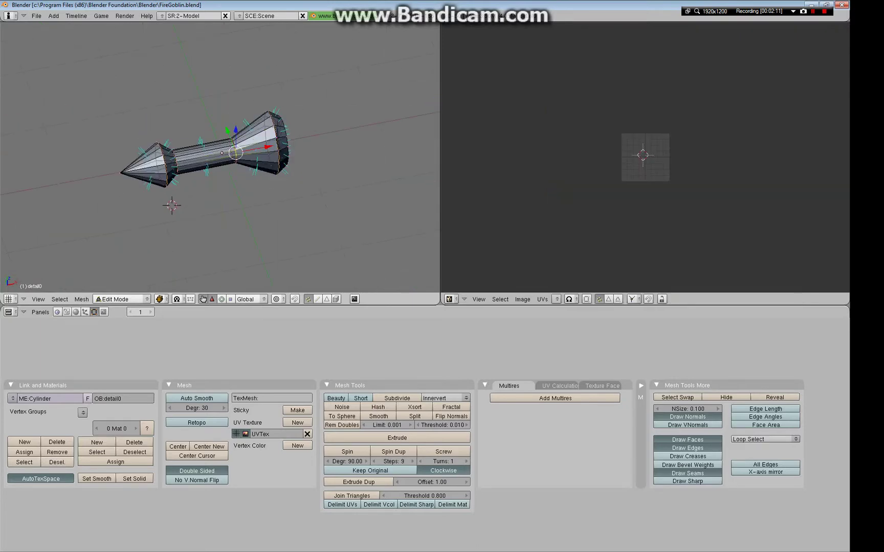
key("a")
middle_click_drag(133, 169, 305, 169)
key("a")
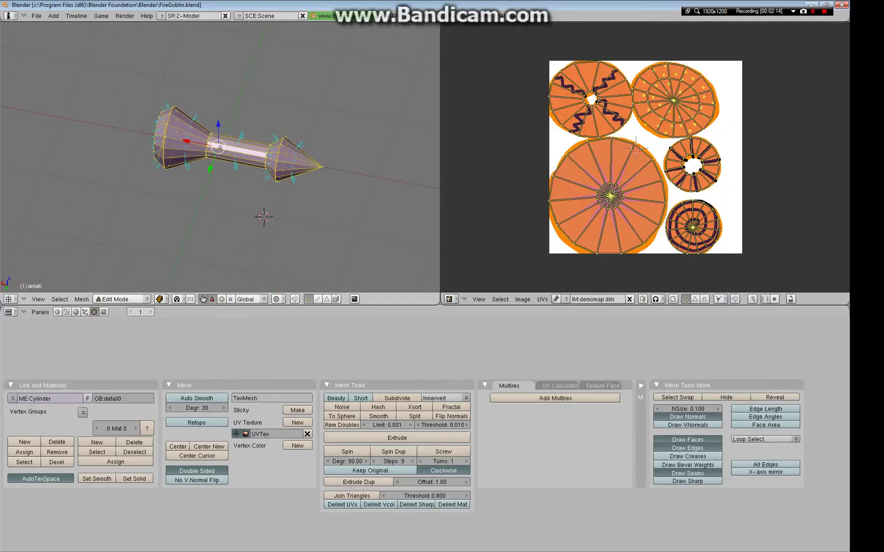
- Consult the Word checklist on sub-object labels and open the missile's object name in Blender for checking
key("alt+Tab")
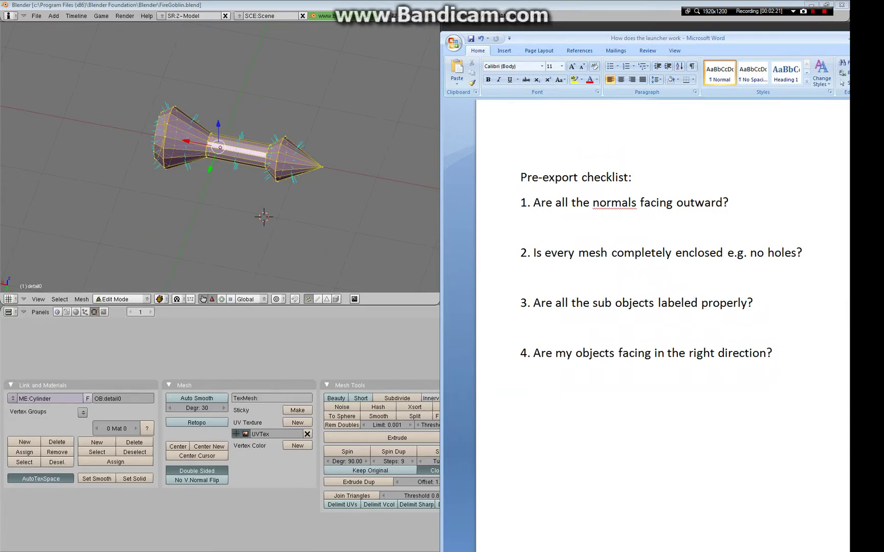
key("alt+Tab")
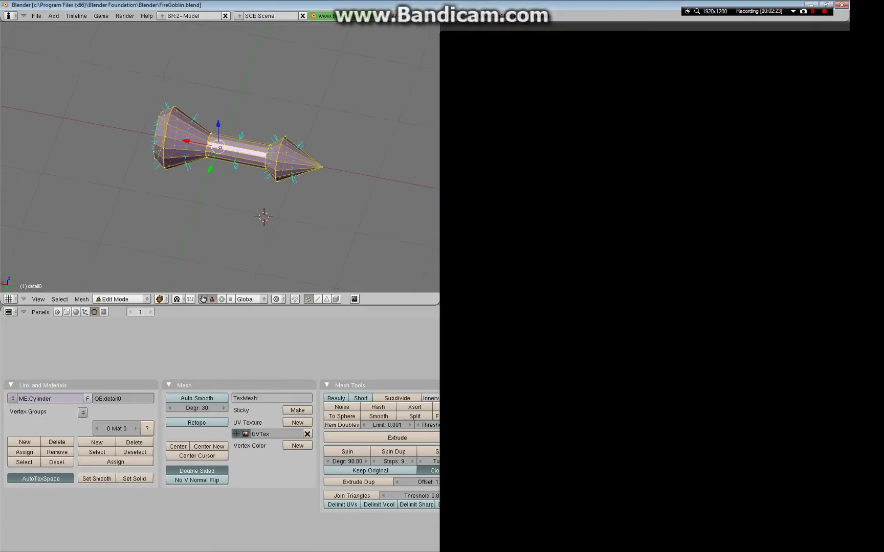
left_click(224, 207)
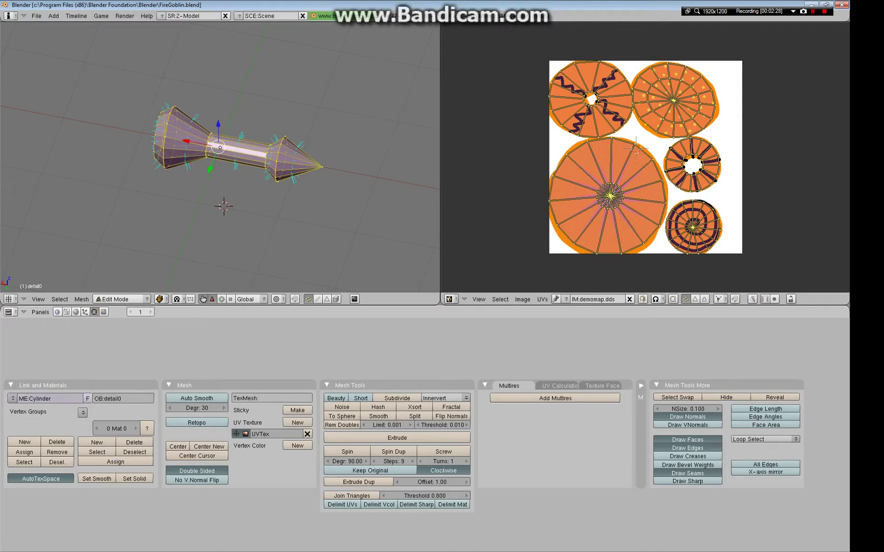
left_click(123, 399)
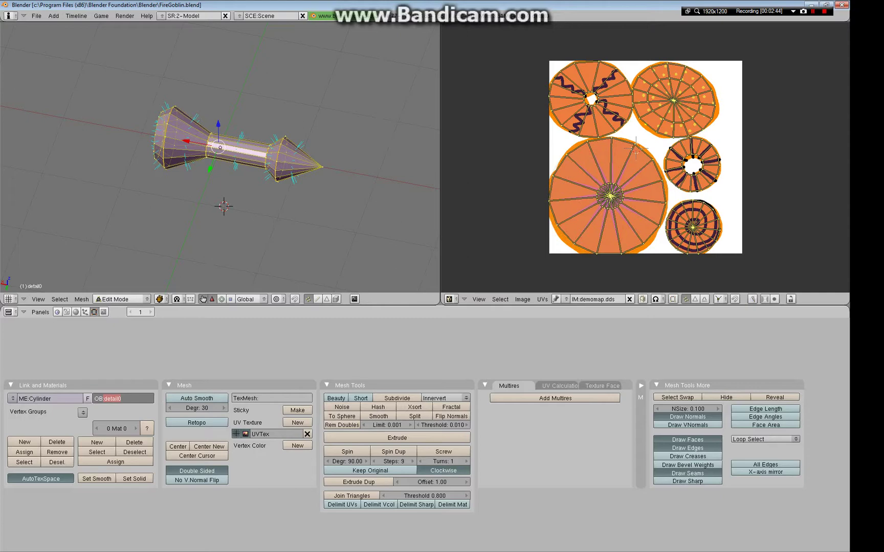
- Review the checklist question about the objects' facing direction in Word and return to Blender
key("alt+Tab")
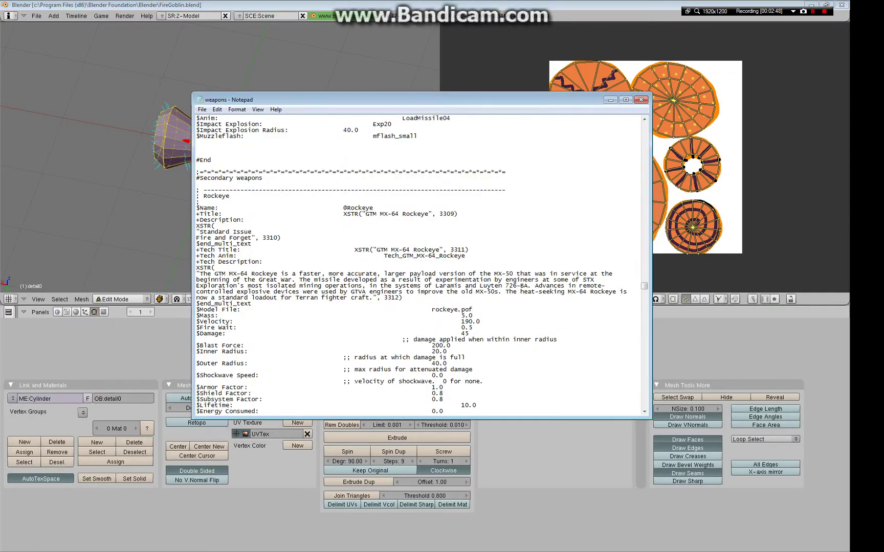
key("alt+Tab")
key("alt+Tab")
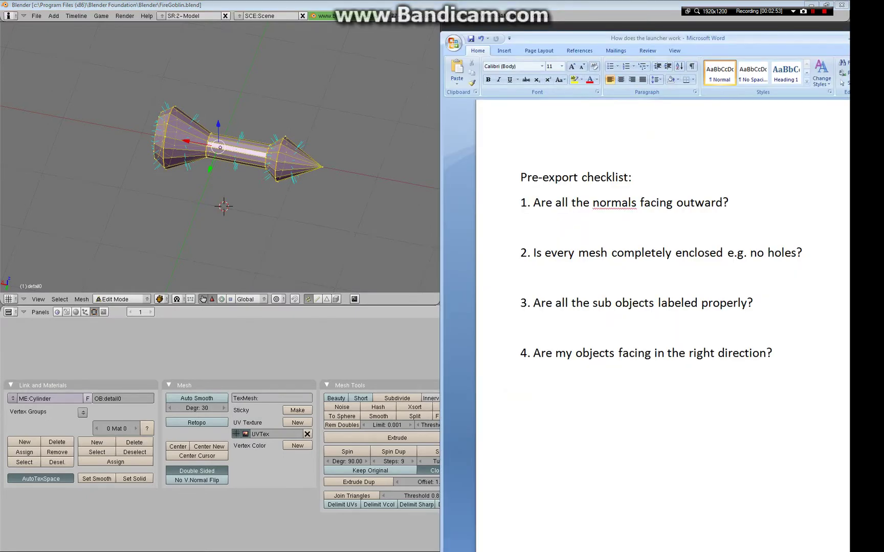
left_click(317, 216)
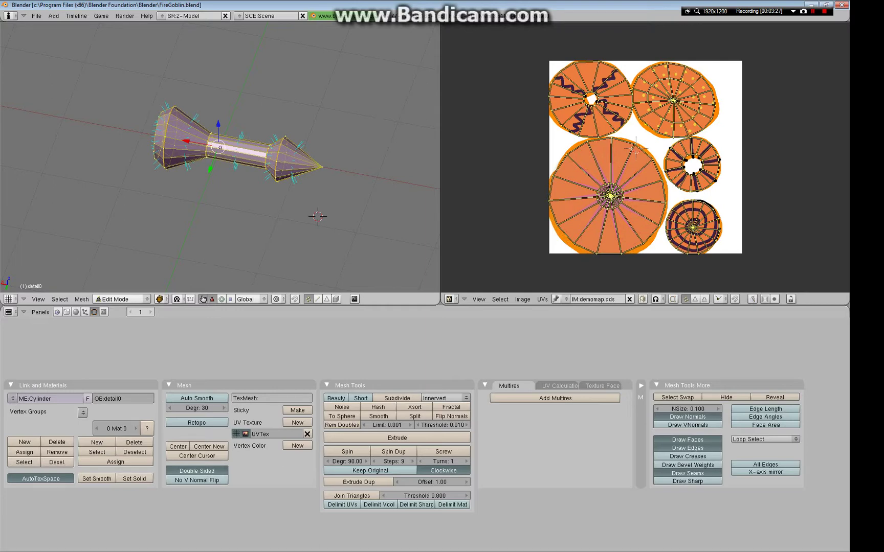
- Switch to Explorer, open GTCCretheus from the models folder in PCS 2 and bring up its Save As dialog
key("alt+Tab")
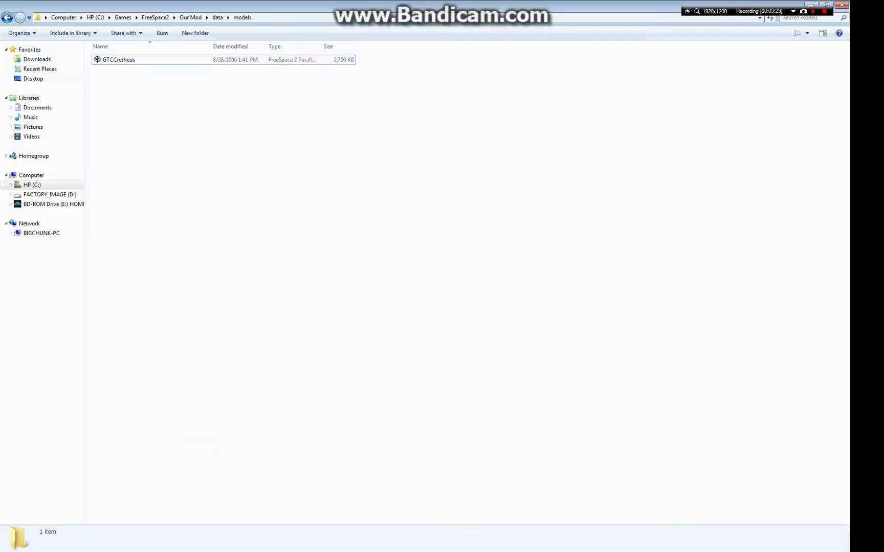
double_click(109, 59)
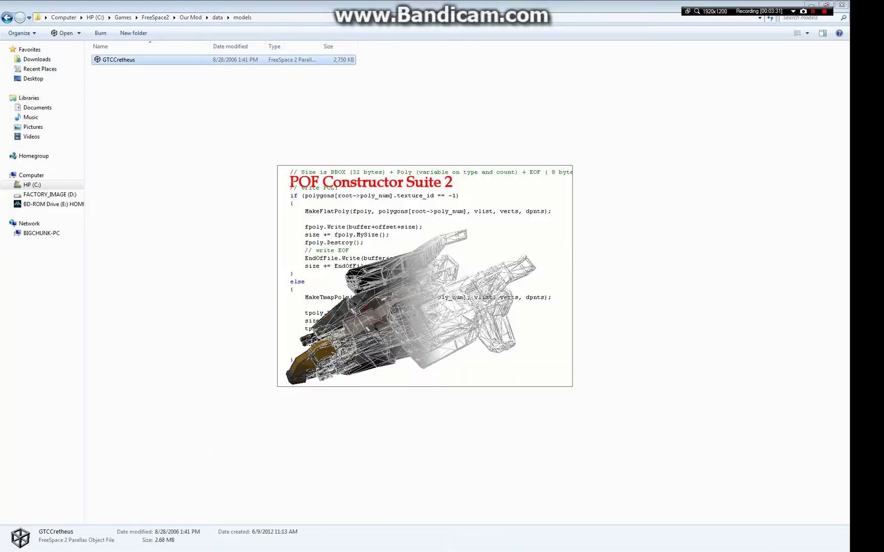
left_click(103, 110)
left_click(118, 141)
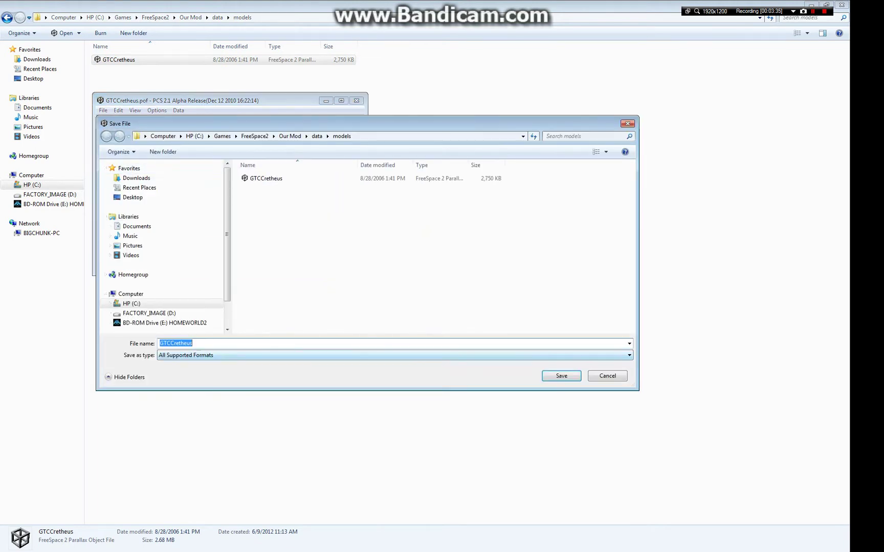
- Examine the file formats offered for saving the model, cancel the save, and close PCS 2
left_click(395, 355)
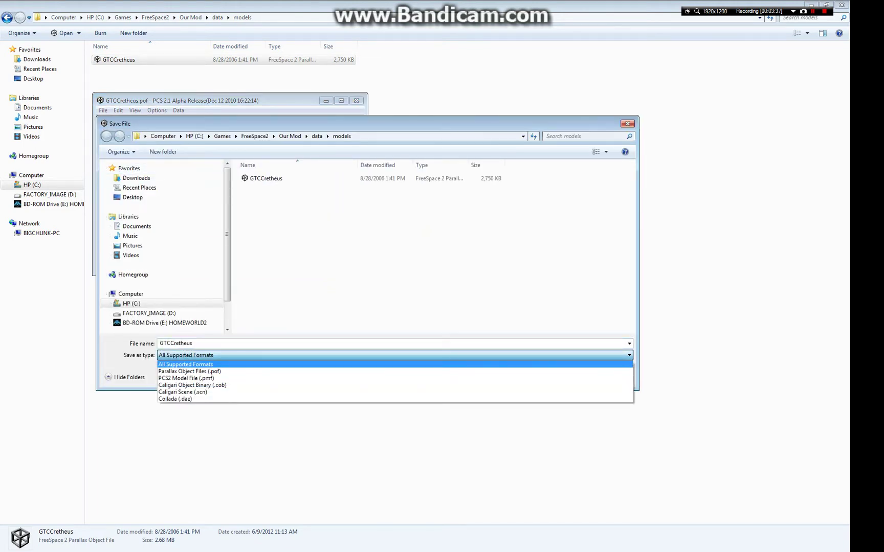
key("Down")
key("Up")
key("Down")
key("Down")
key("Down")
key("Down")
key("Up")
key("Up")
key("Up")
key("Down")
key("Down")
key("Down")
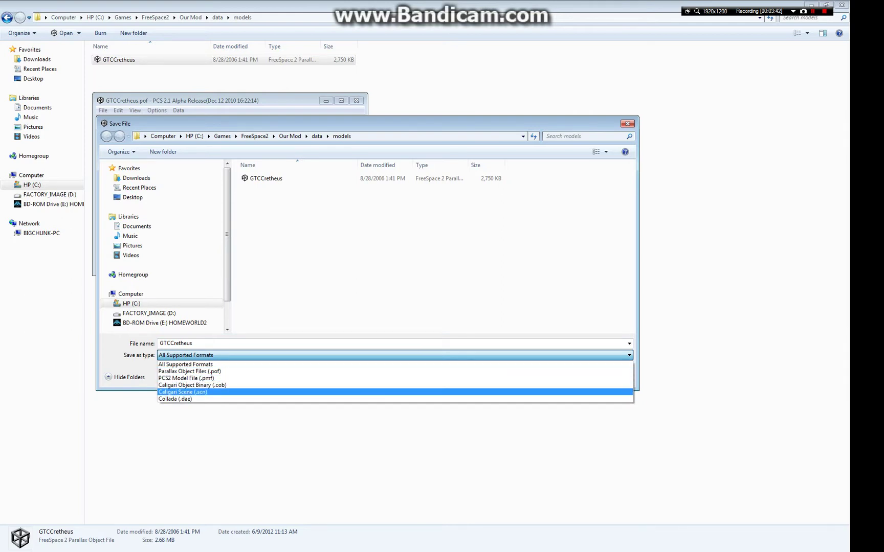
key("Down")
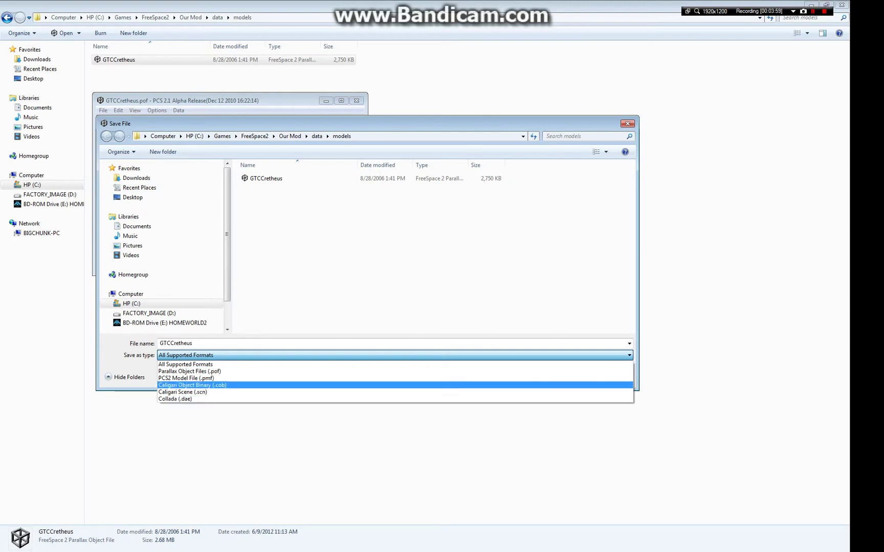
key("Return")
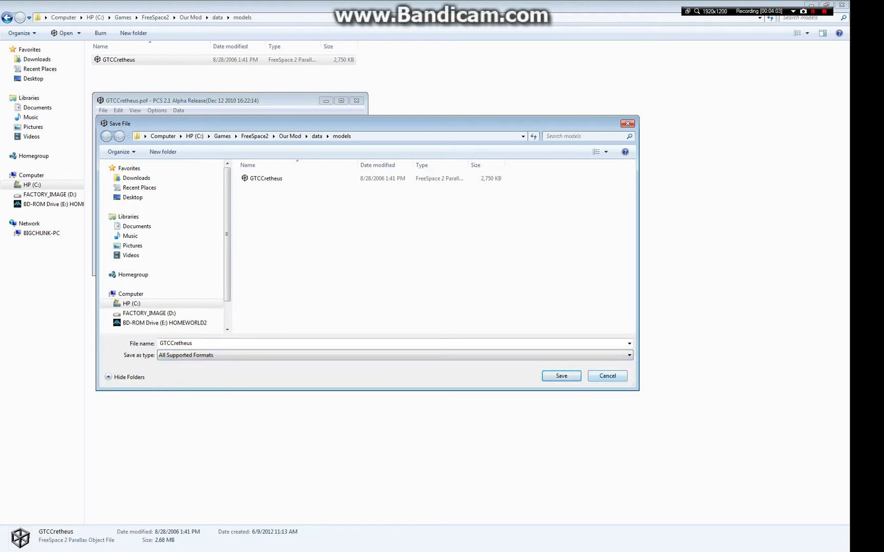
left_click(606, 375)
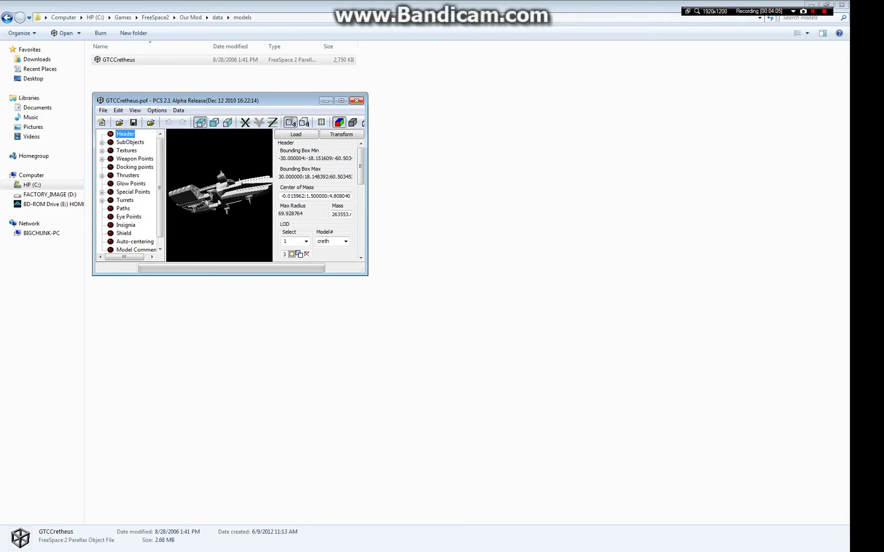
left_click(356, 100)
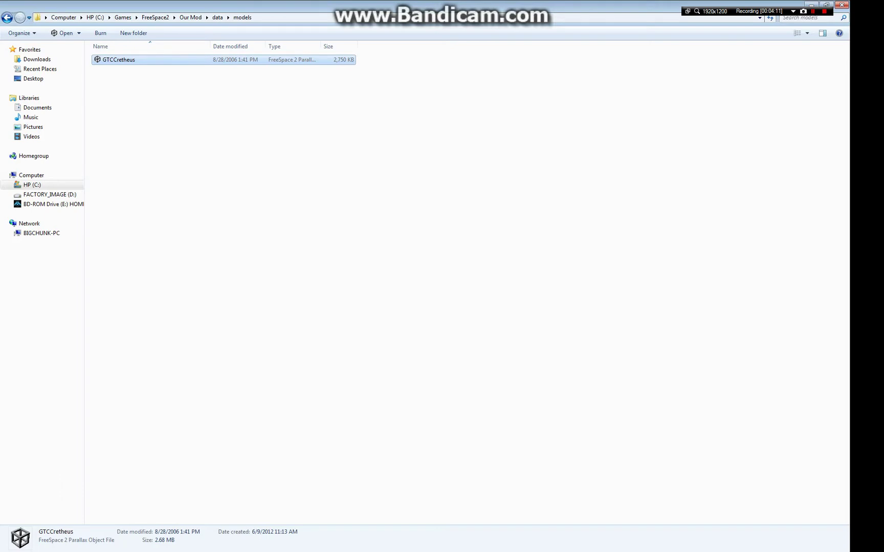
- Switch back to Blender and open the COLLADA 1.4 (.dae) exporter for the missile scene
key("alt+Tab")
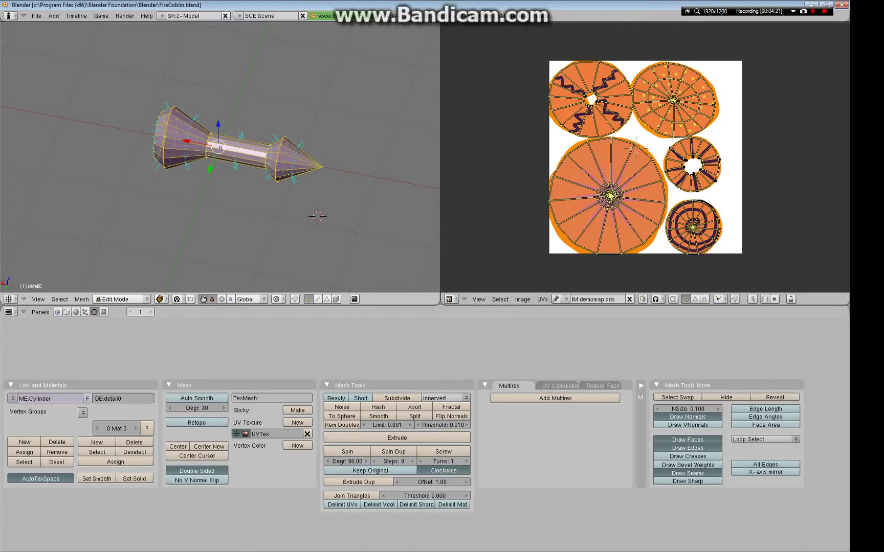
left_click(36, 16)
mouse_move(62, 184)
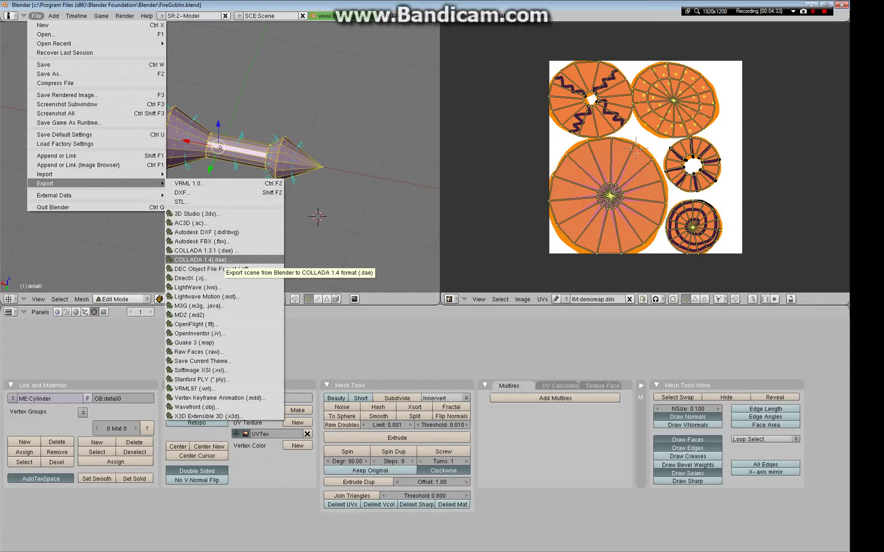
left_click(205, 260)
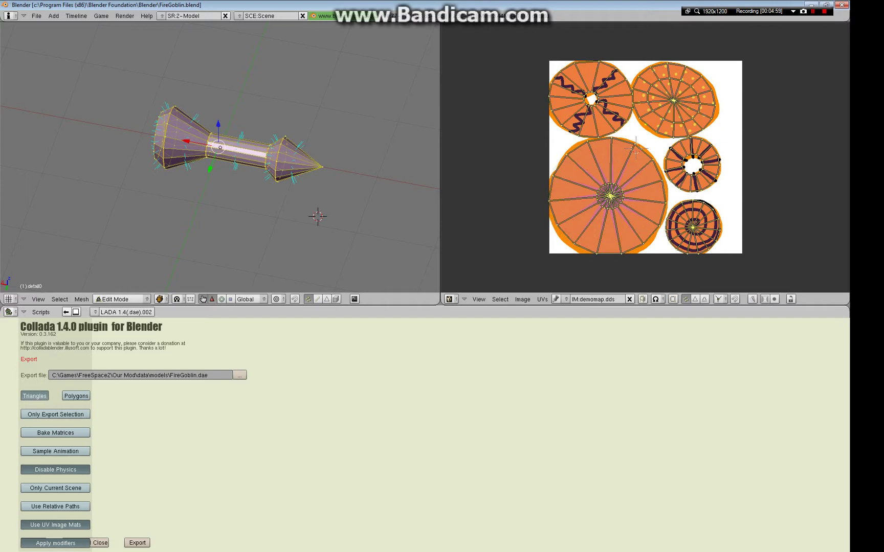
left_click(240, 375)
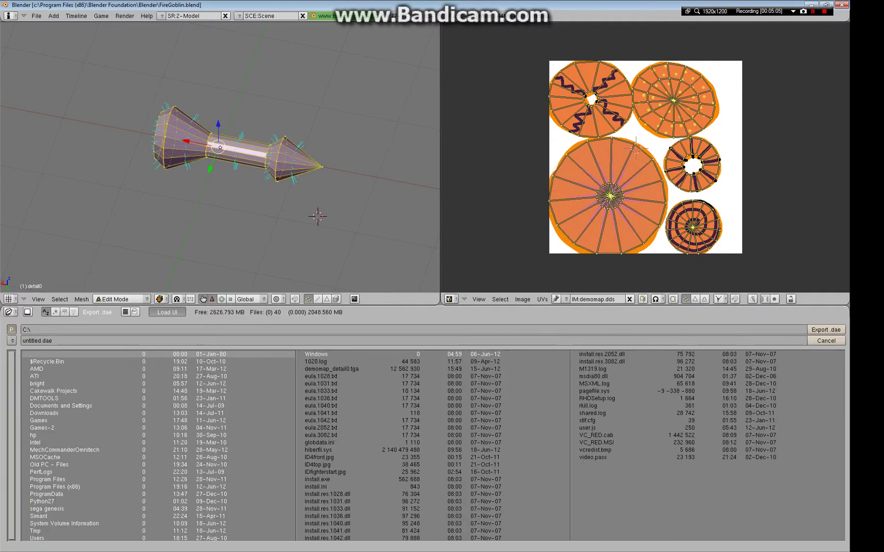
left_click(11, 329)
left_click(826, 340)
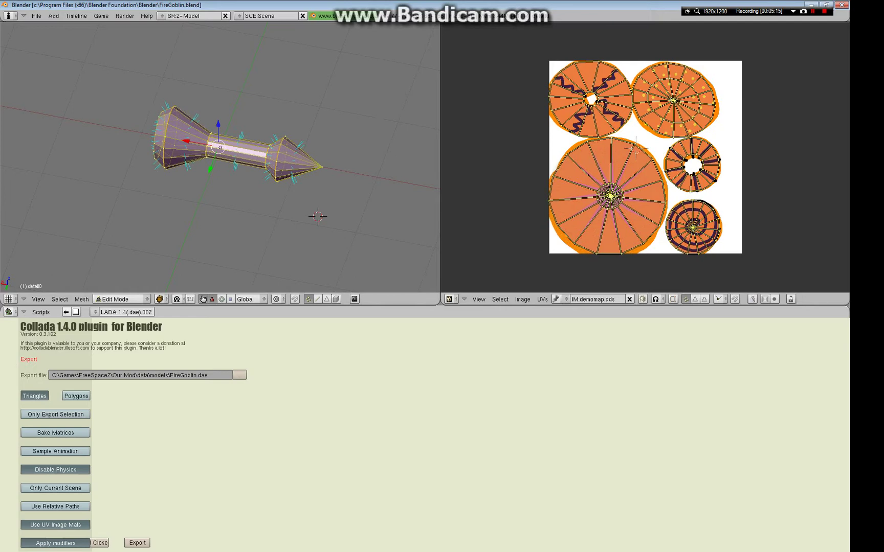
- Export the scene to C:\Games\FreeSpace2\Our Mod\data\models\FireGoblin.dae and open the exported file from Explorer
left_click(137, 543)
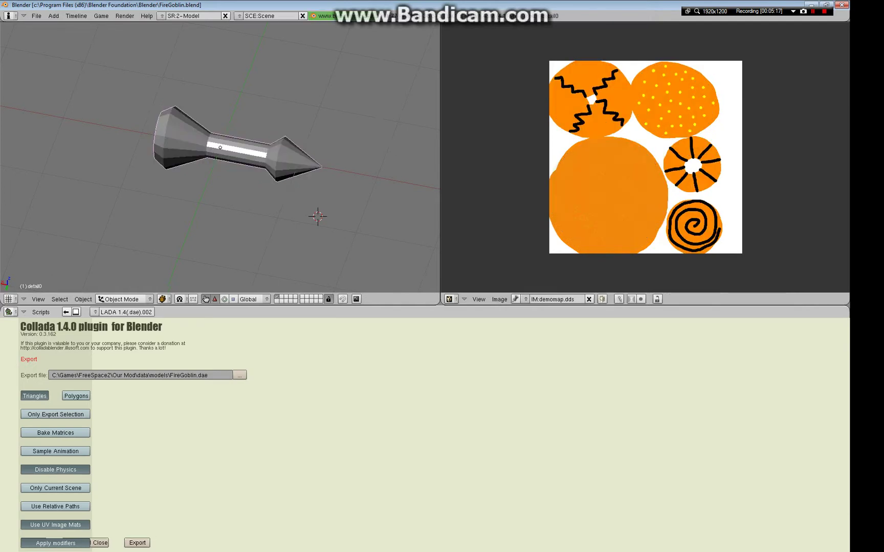
key("alt+Tab")
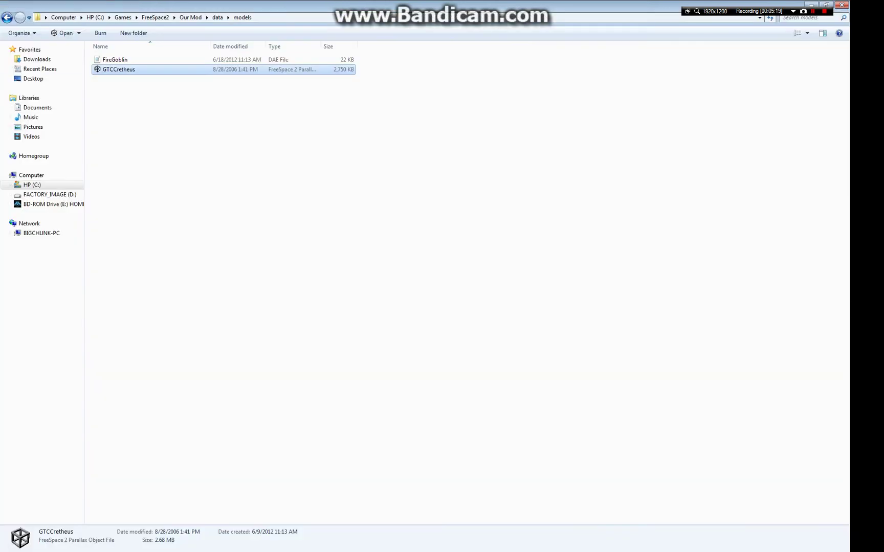
left_click(114, 59)
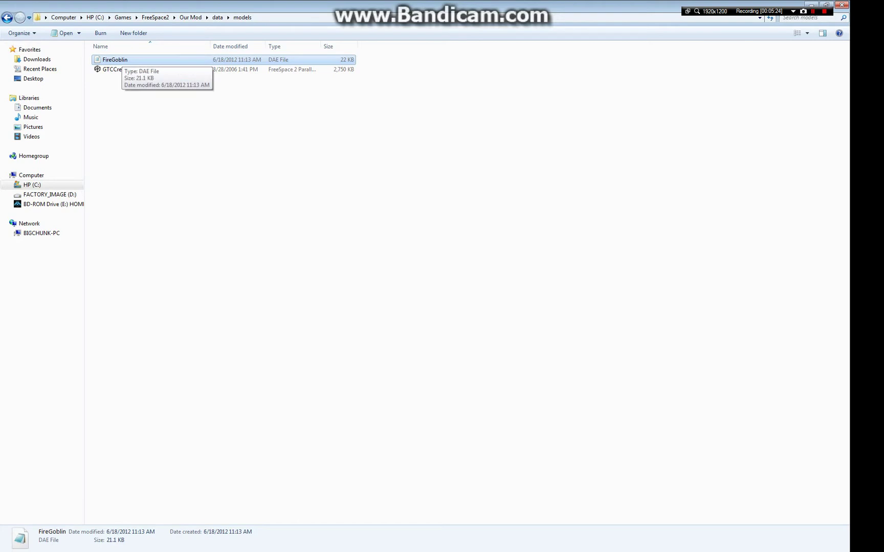
double_click(120, 59)
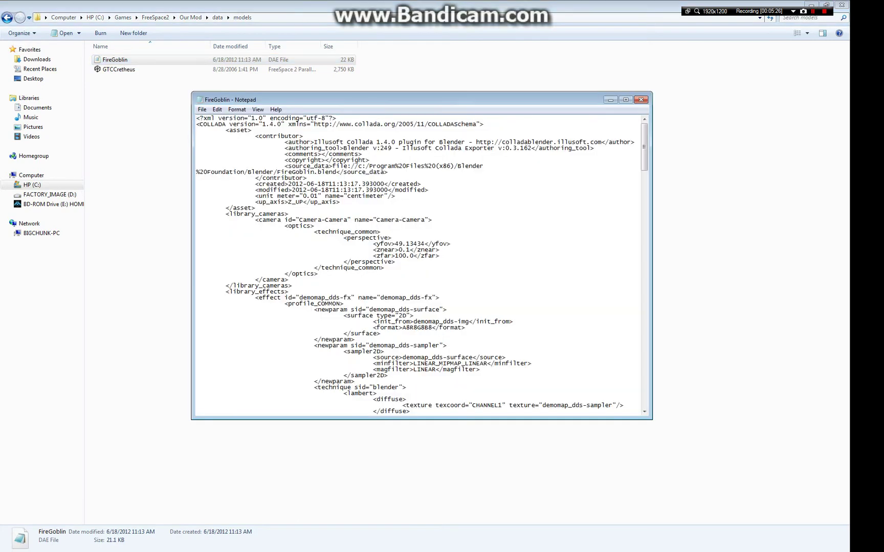
- Examine the contents of the exported FireGoblin COLLADA file from beginning to end, and close it
scroll(417, 265, "down", 20)
scroll(417, 264, "down", 15)
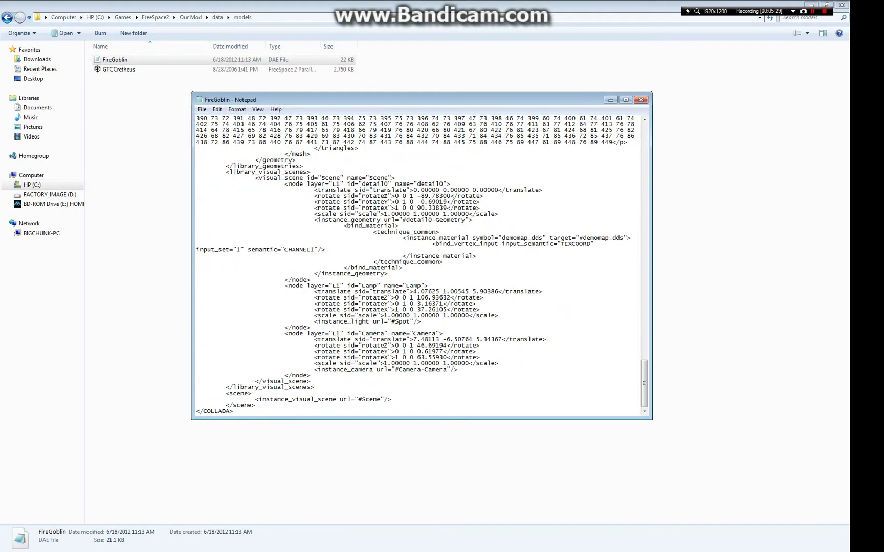
scroll(417, 264, "up", 20)
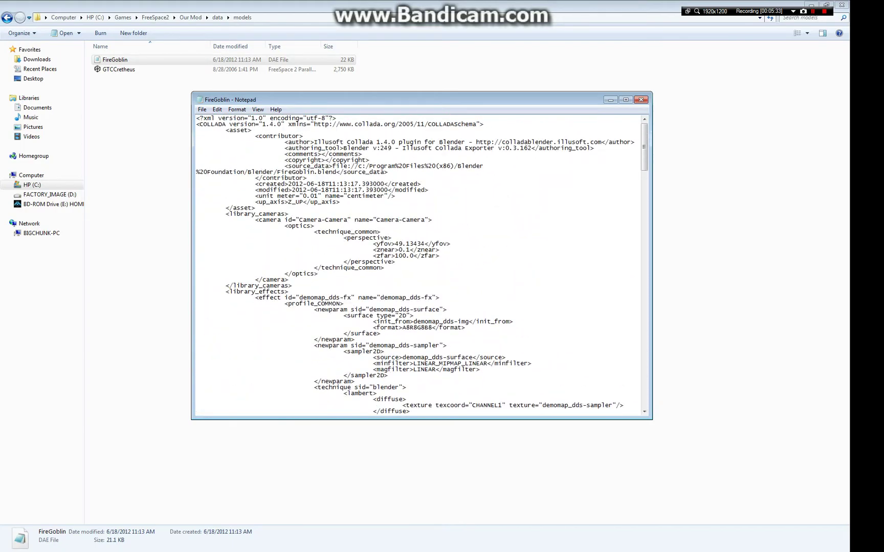
scroll(417, 265, "down", 10)
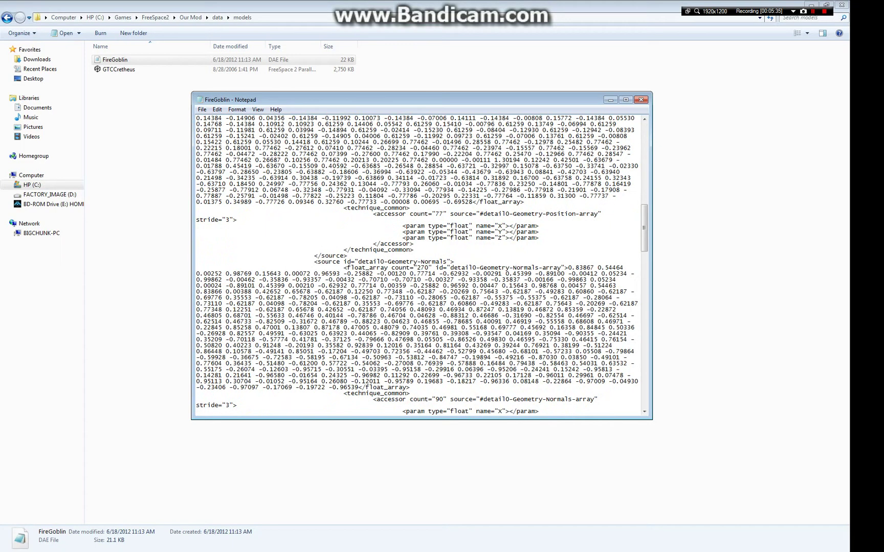
scroll(418, 265, "up", 10)
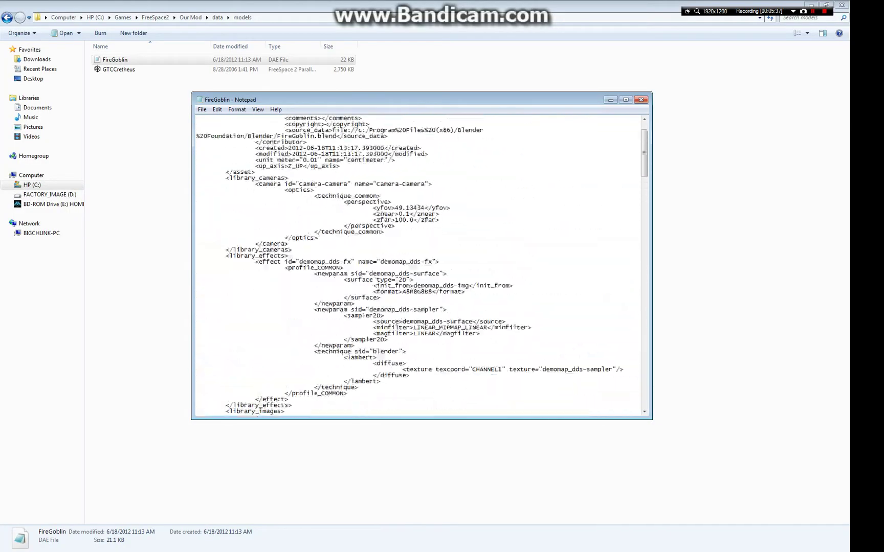
scroll(417, 264, "down", 20)
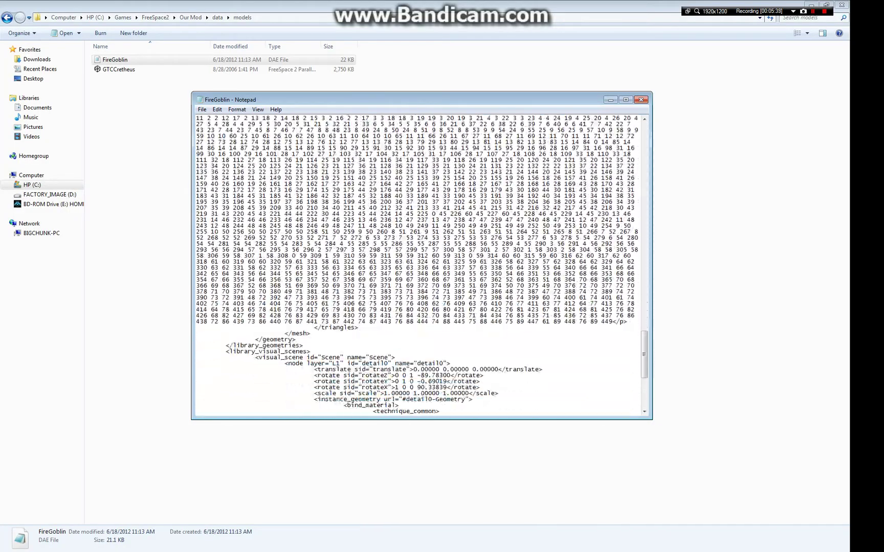
scroll(417, 264, "up", 20)
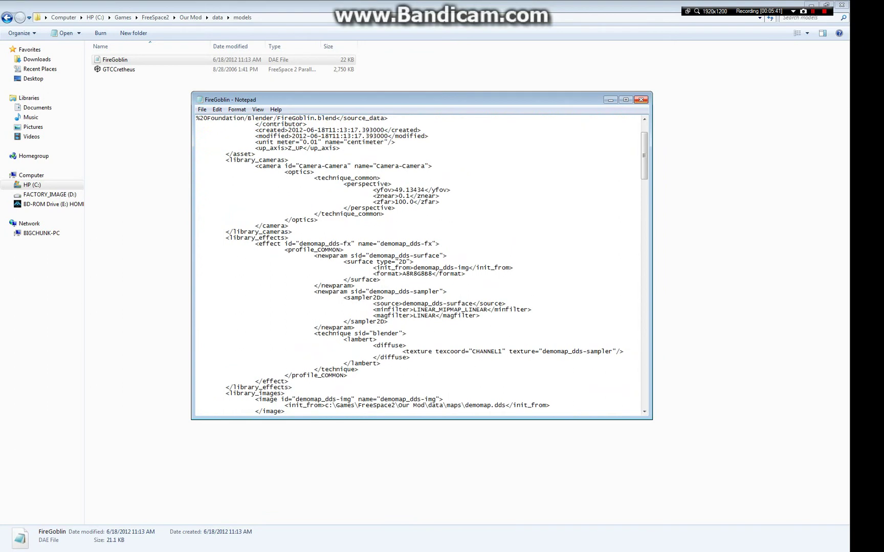
left_click(641, 100)
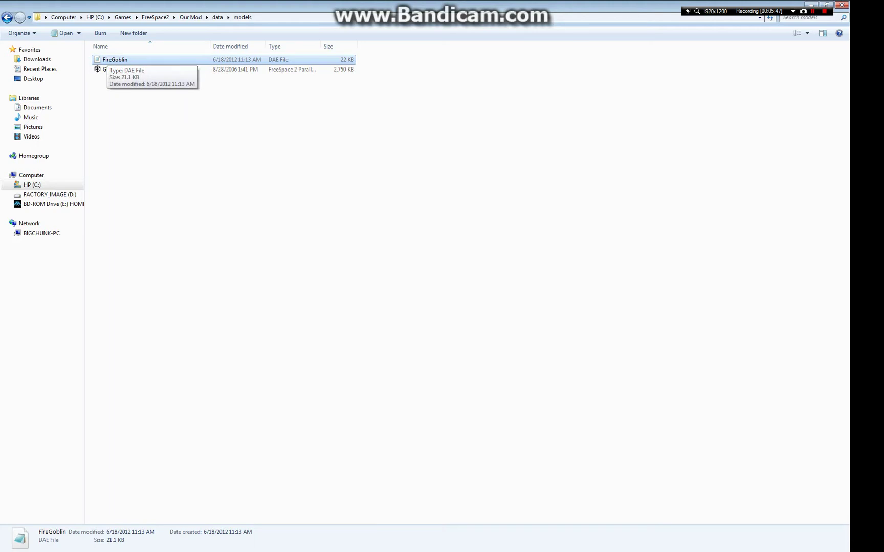
- Open the FireGoblin DAE file in PCS 2 and inspect its shape, demomap texture and detail0 subobject
right_click(105, 60)
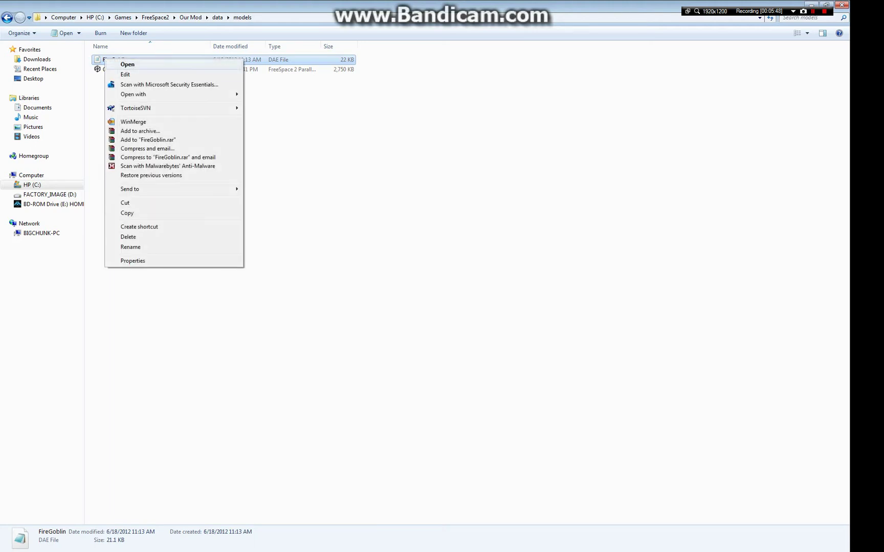
mouse_move(153, 94)
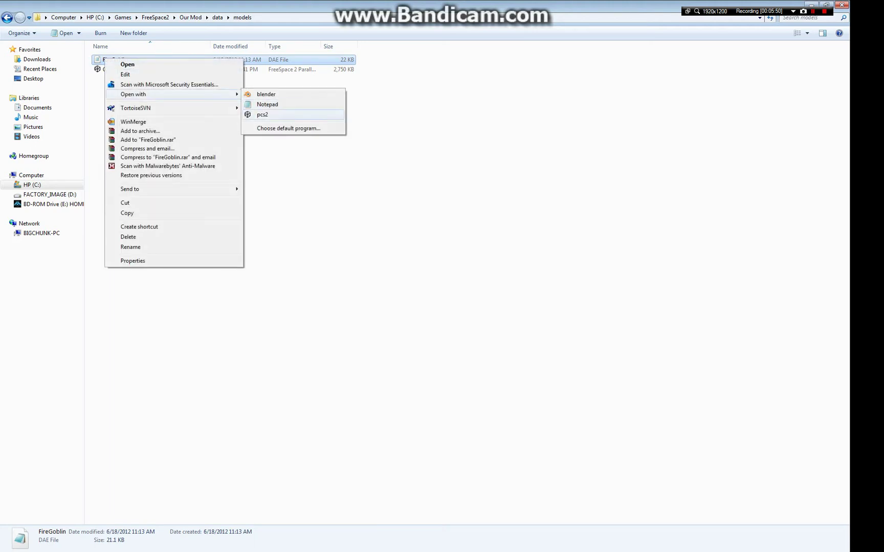
left_click(262, 115)
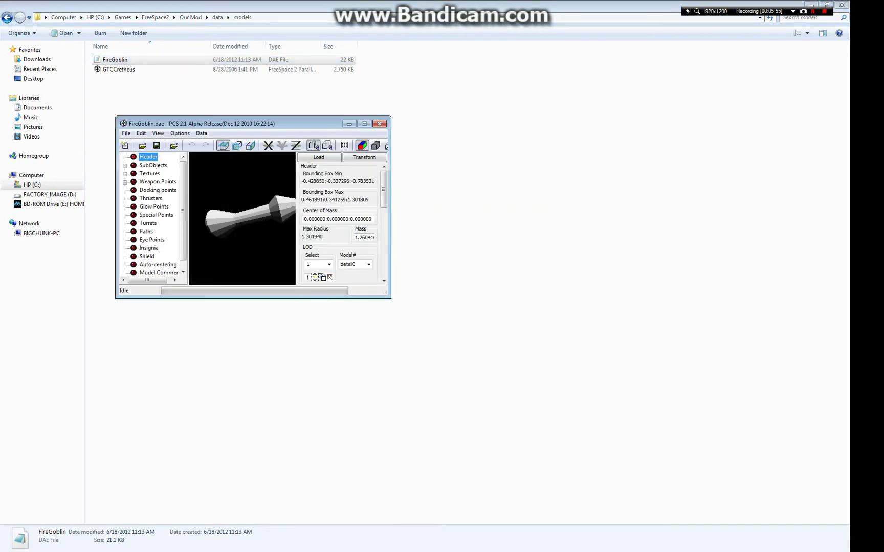
left_click_drag(255, 218, 220, 218)
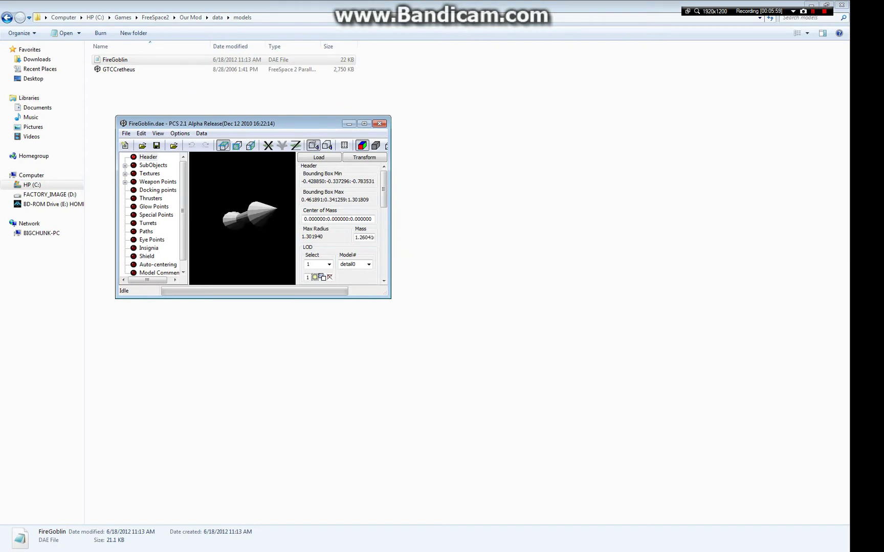
left_click(160, 182)
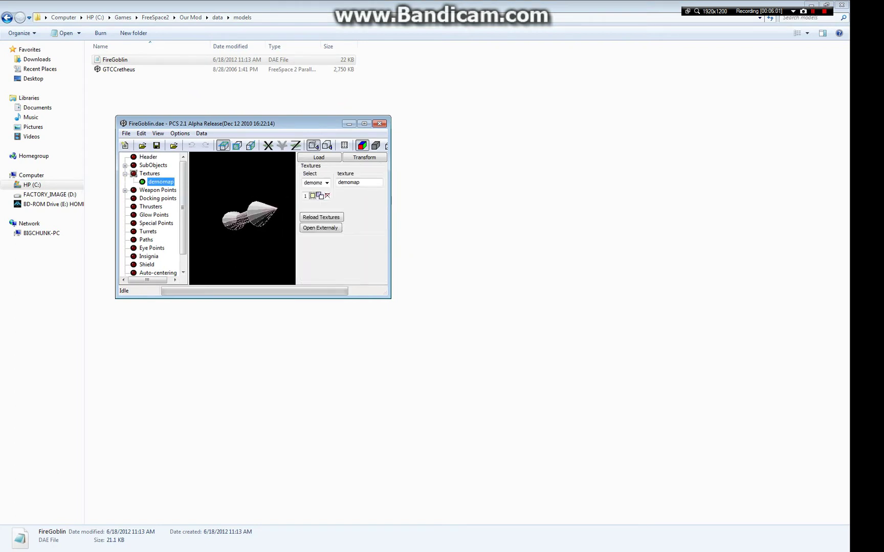
left_click(160, 174)
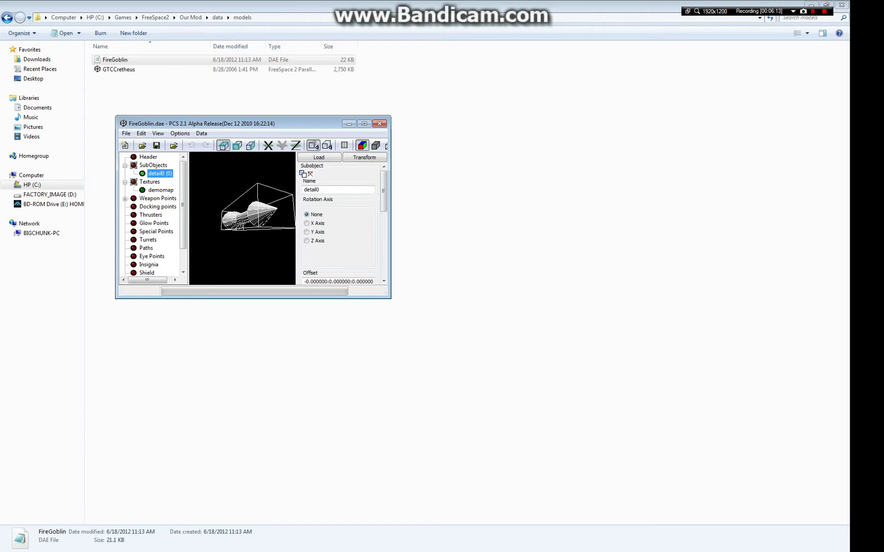
- Save the model as FireGoblin in Parallax Object Files (.pof) format in the models folder and close PCS 2
left_click(126, 133)
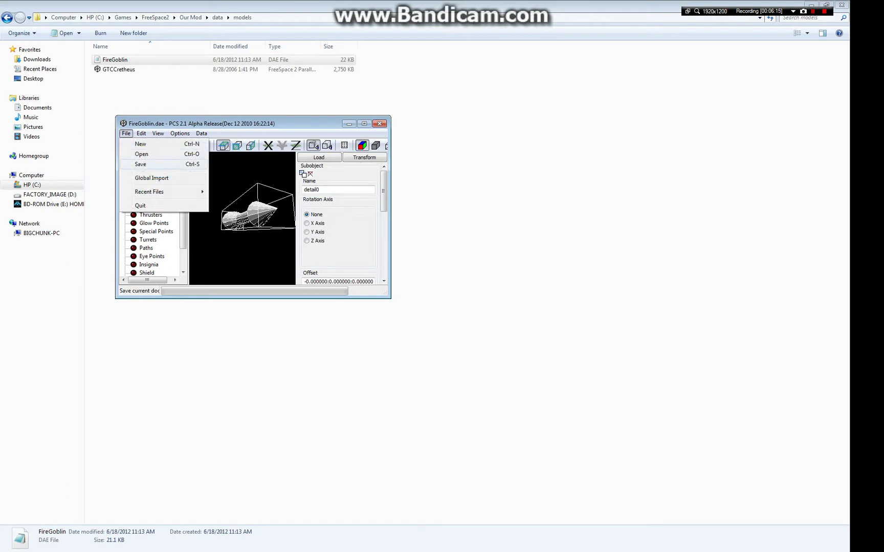
left_click(140, 165)
left_click(417, 378)
left_click(418, 395)
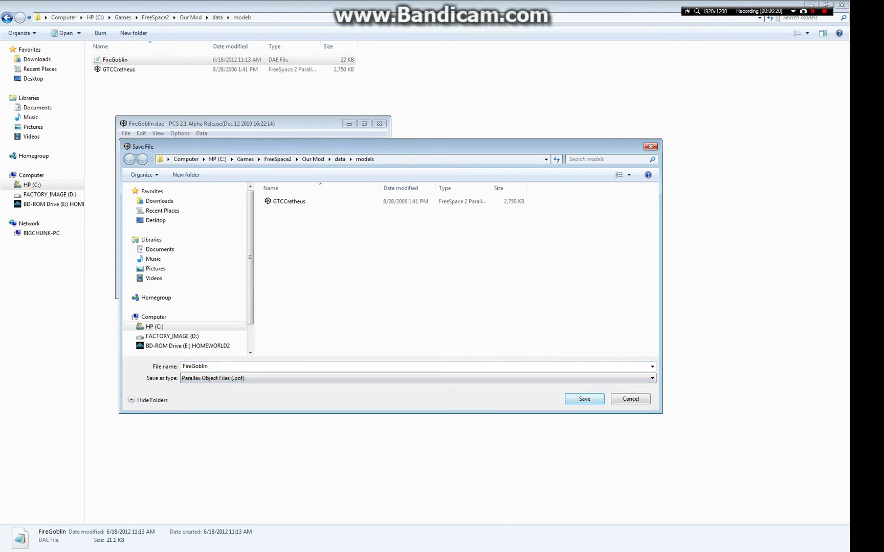
key("Return")
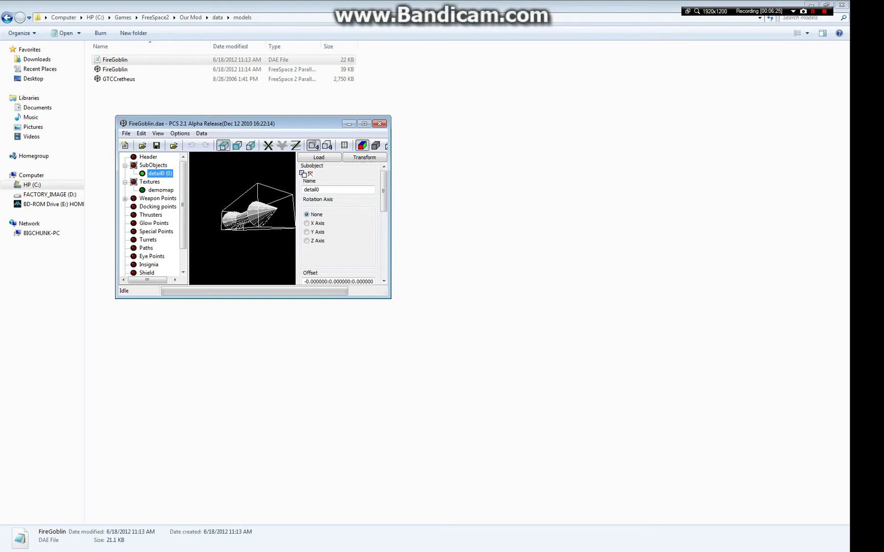
left_click(379, 123)
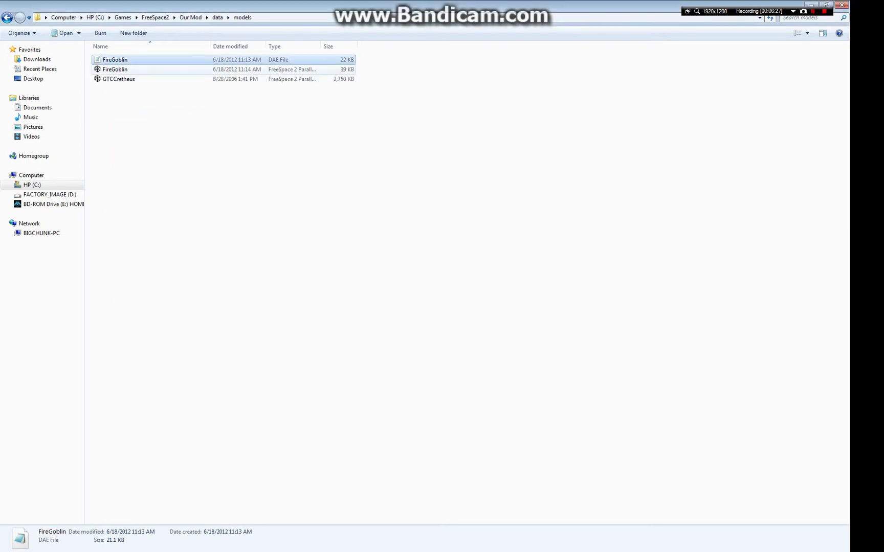
- Check the new FireGoblin POF file and find the demomap DDS texture in the mod's data\maps folder
left_click(115, 69)
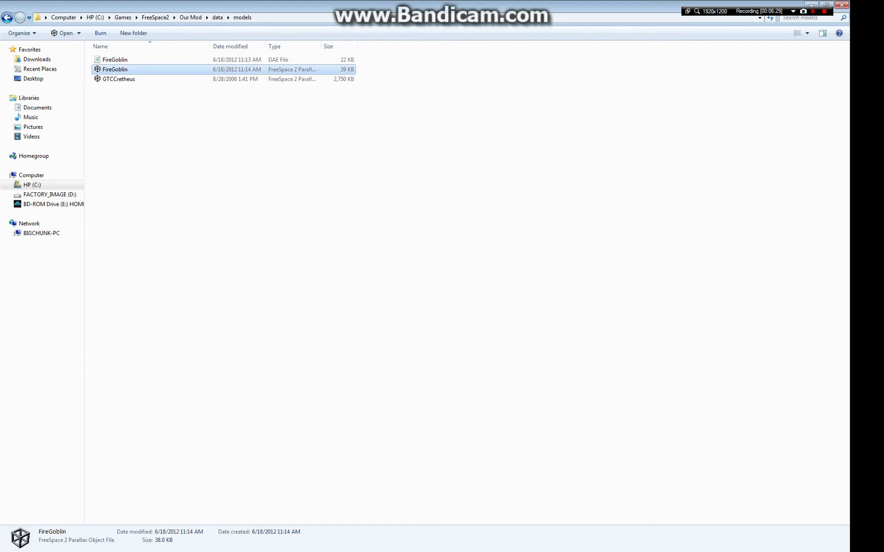
left_click(217, 18)
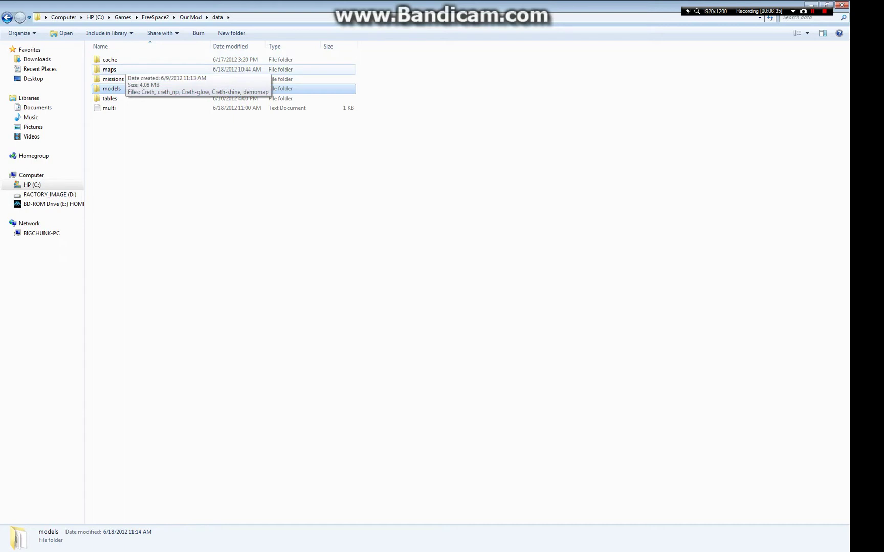
double_click(118, 69)
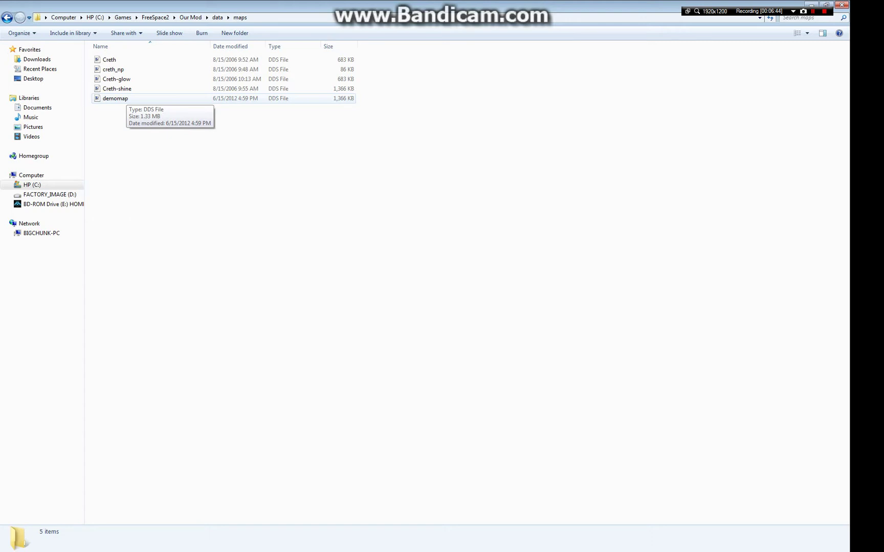
left_click(126, 98)
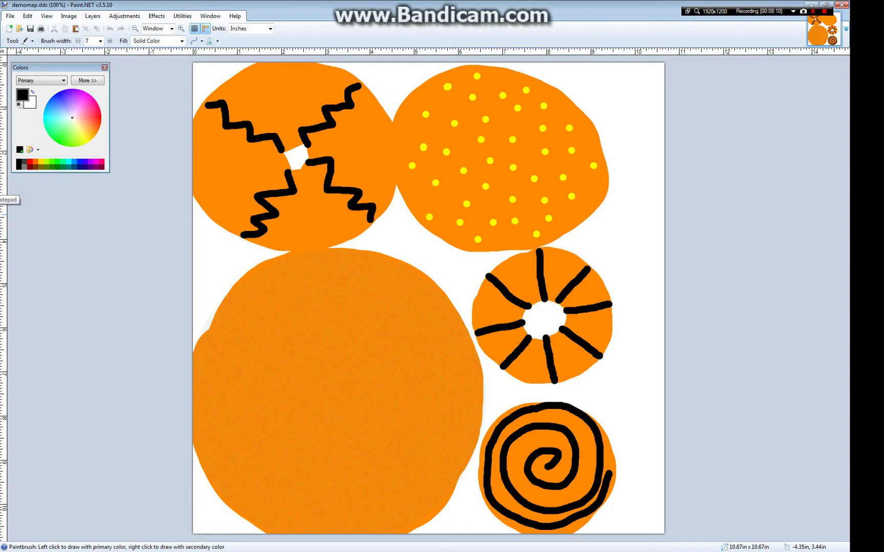
- In the weapons table, replace rockeye with firegoblin in the Rockeye missile's model file name, and save and minimize the table
left_click(2, 205)
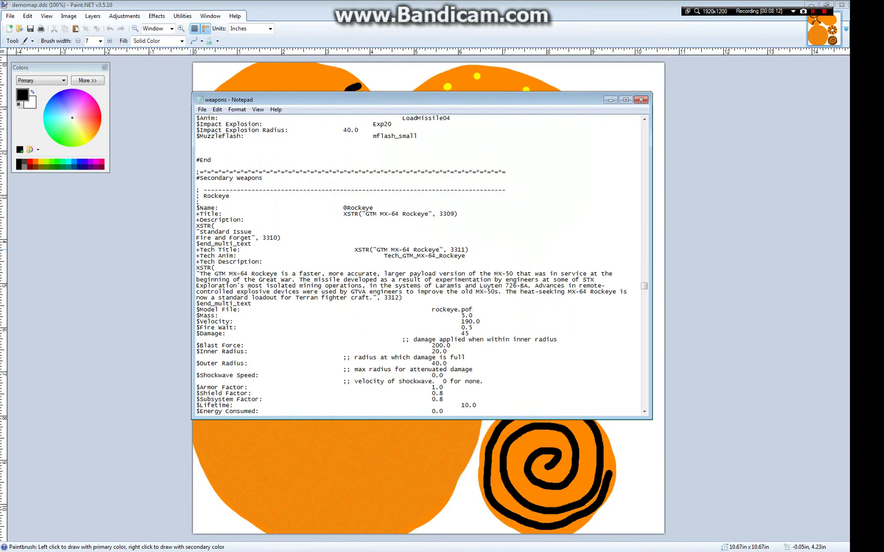
key("Left")
key("Left")
key("Left")
key("Left")
key("shift+Left")
key("shift+Left")
key("shift+Left")
key("shift+Left")
key("shift+Left")
key("shift+Left")
key("shift+Left")
type("firegoblin")
left_click(202, 109)
left_click(212, 141)
left_click(610, 99)
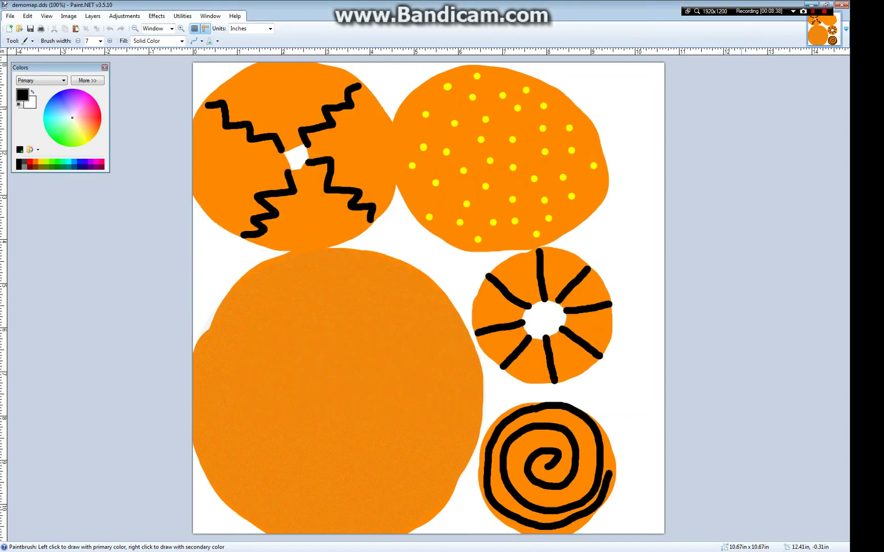
- Minimize the open windows, switch to the FS2 Open Launcher and run FreeSpace 2
left_click(811, 5)
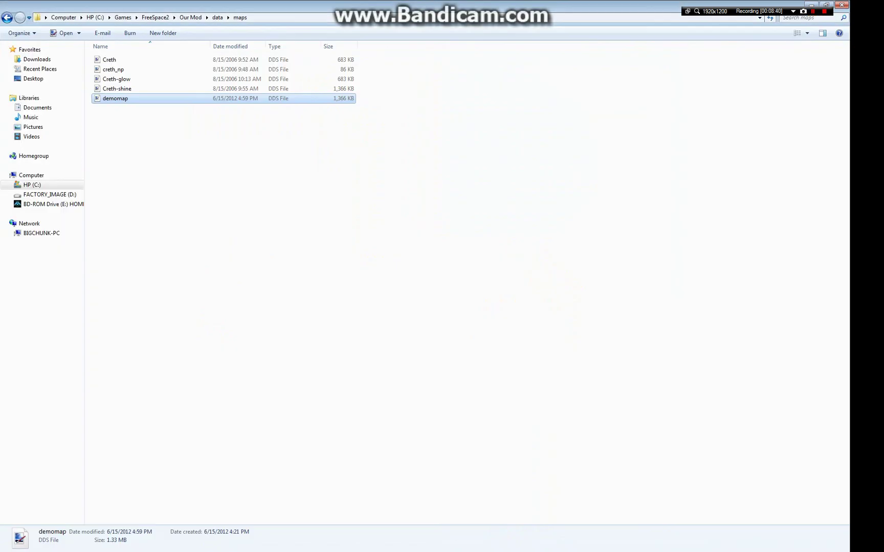
left_click(811, 5)
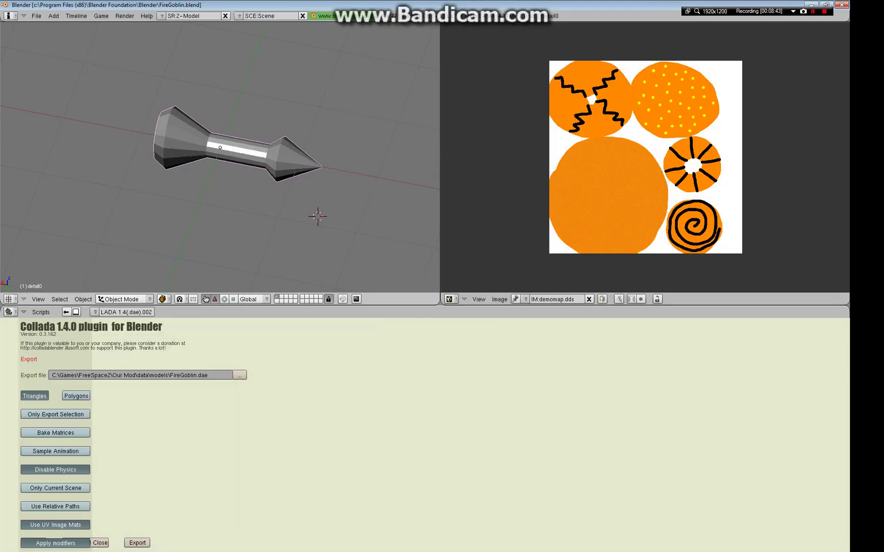
left_click(811, 4)
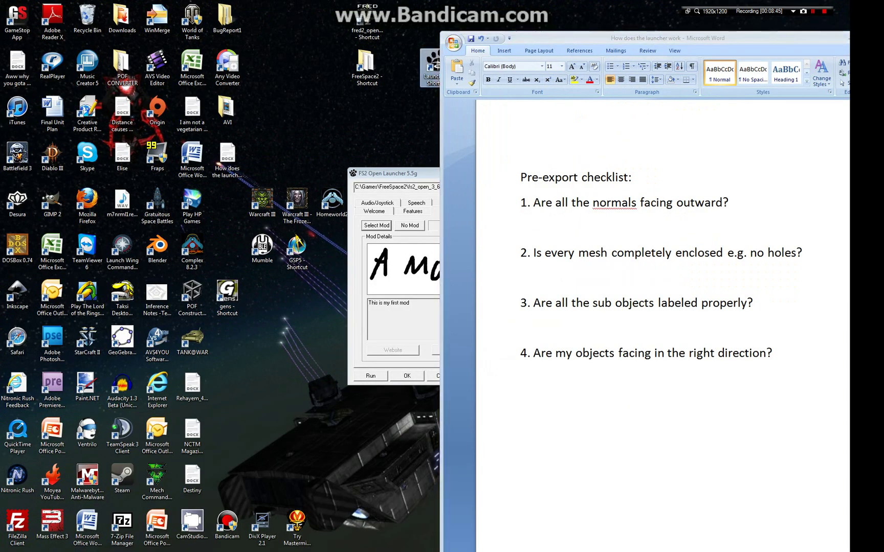
left_click(374, 211)
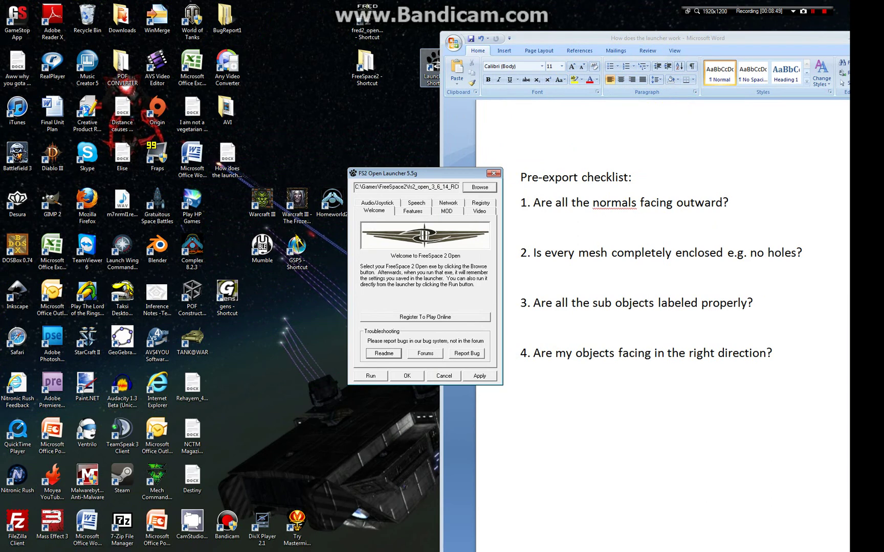
left_click(371, 376)
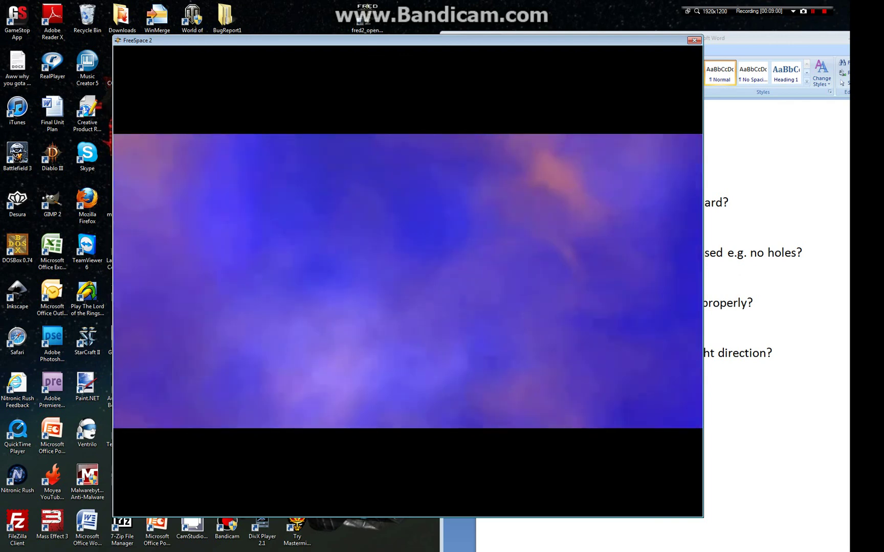
- Skip the intro, enter with the highlighted pilot and launch the "Surrender, Belisarius!" campaign mission from the Mission Simulator
key("Escape")
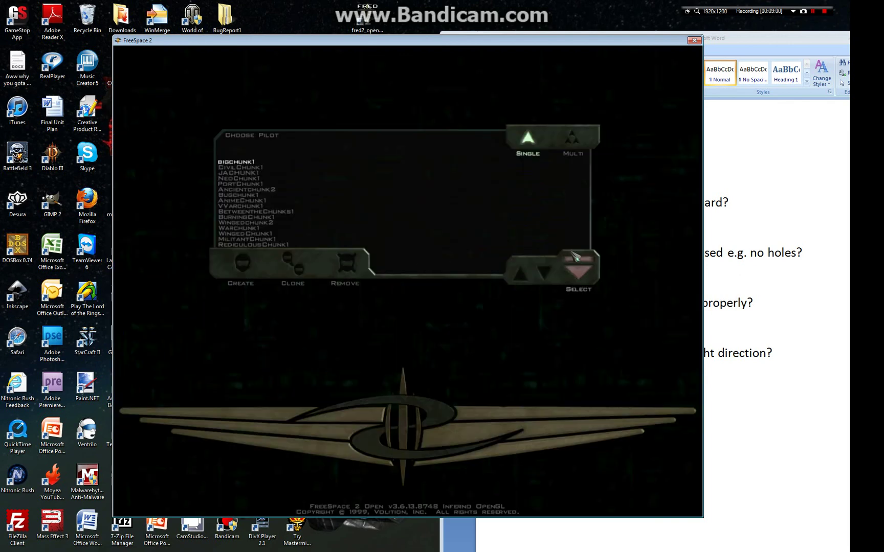
left_click(578, 267)
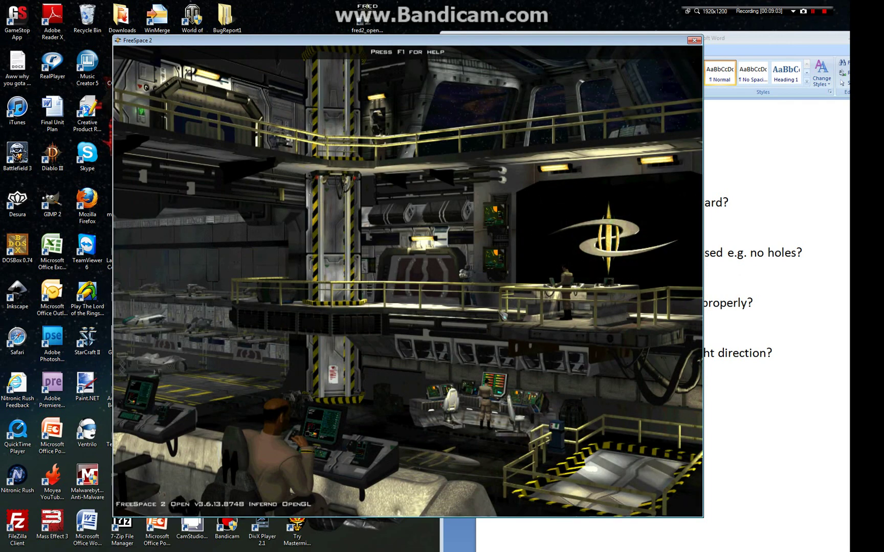
left_click(486, 396)
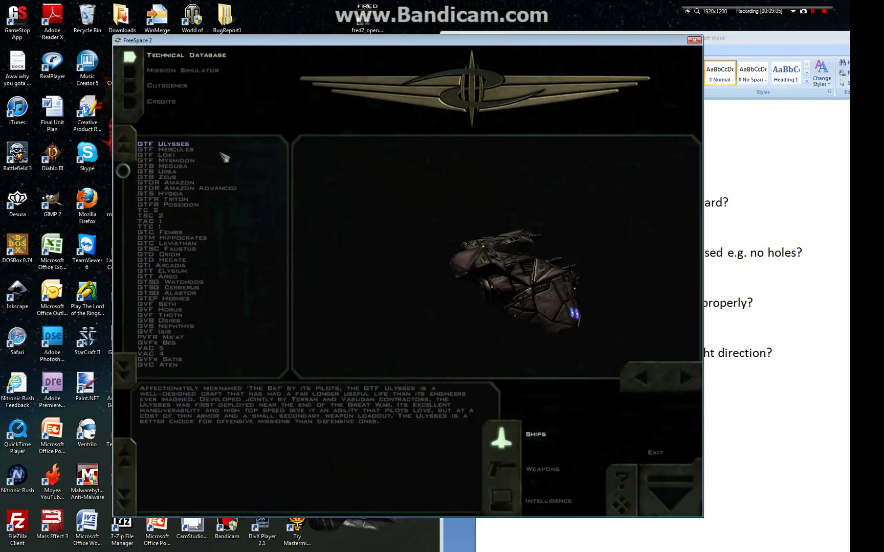
left_click(185, 71)
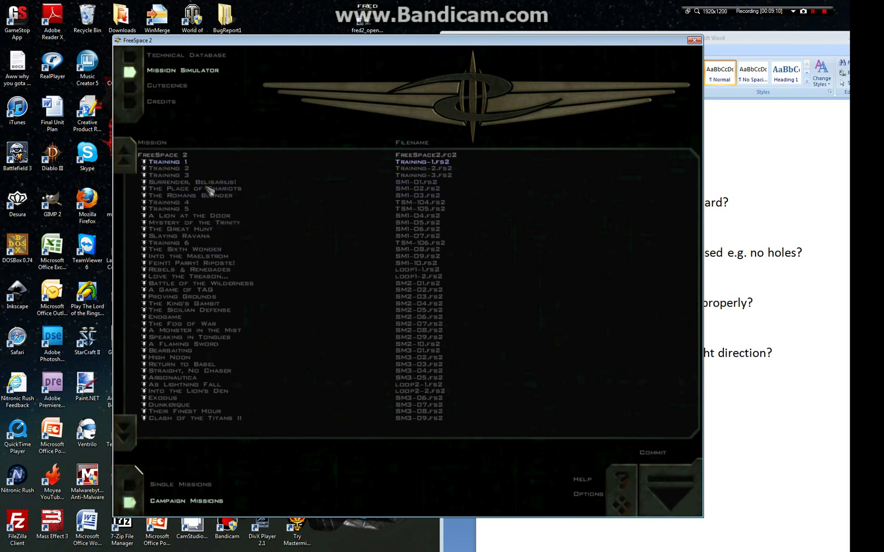
left_click(207, 182)
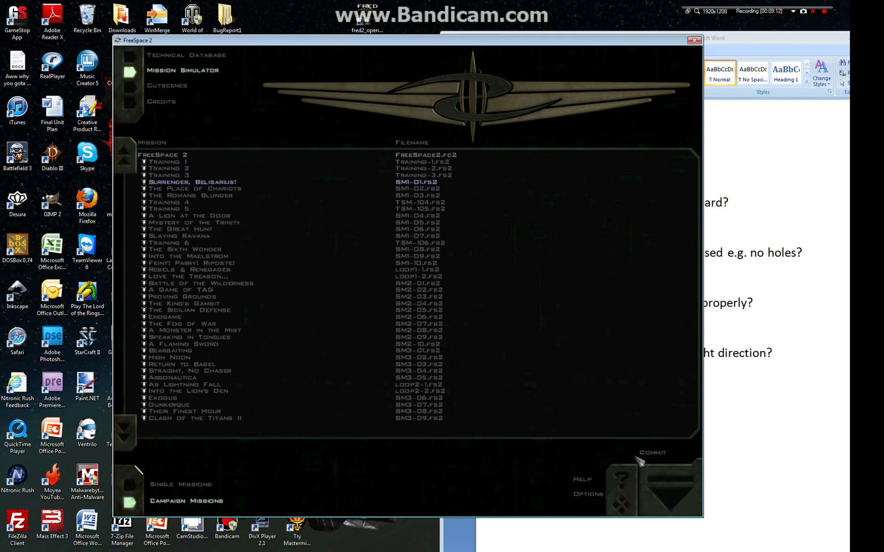
left_click(658, 473)
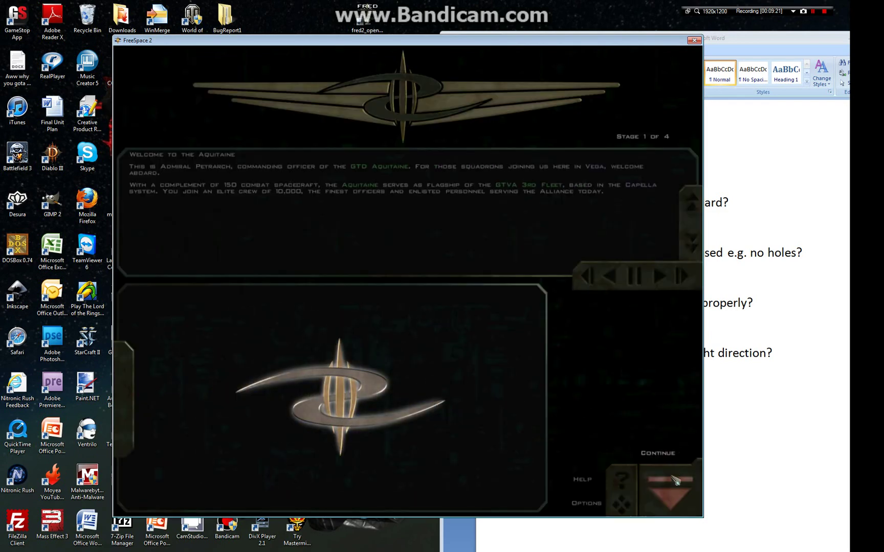
- Continue past the command briefing, view the ship selection and commit to start flying the mission
left_click(674, 480)
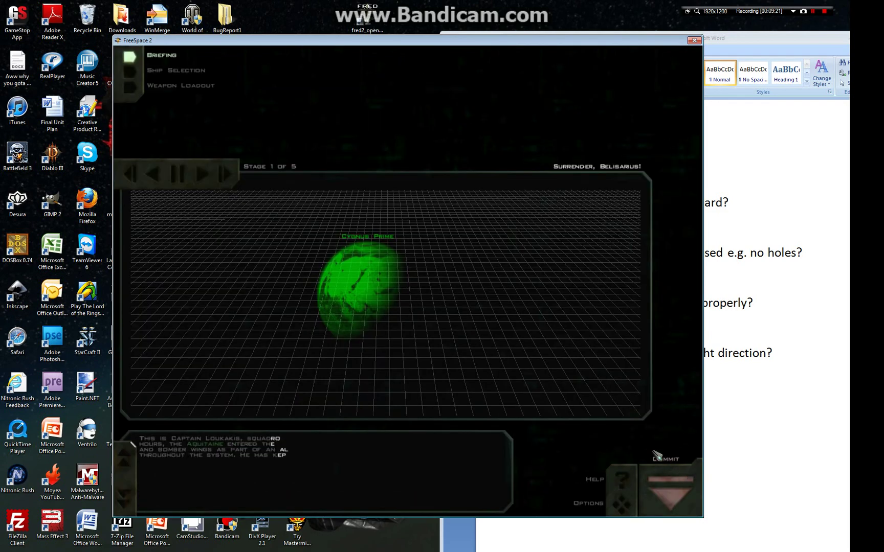
left_click(176, 72)
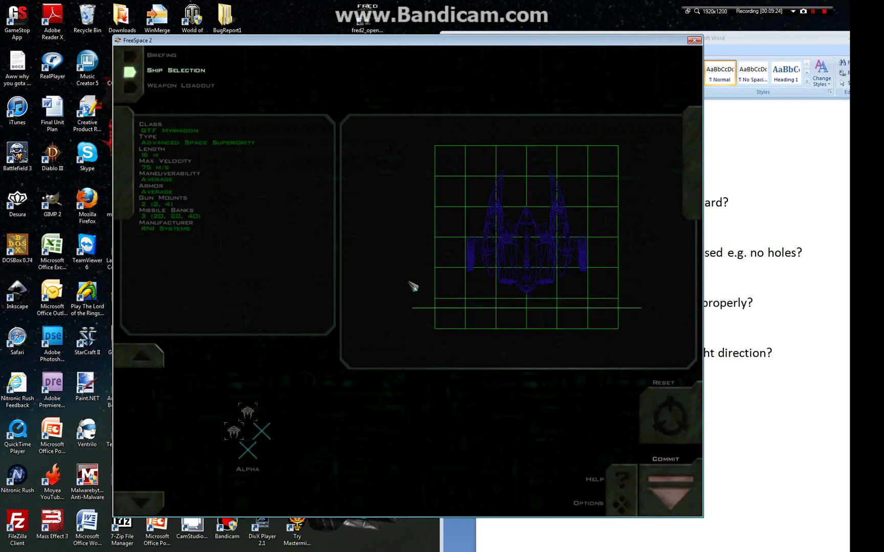
left_click(671, 479)
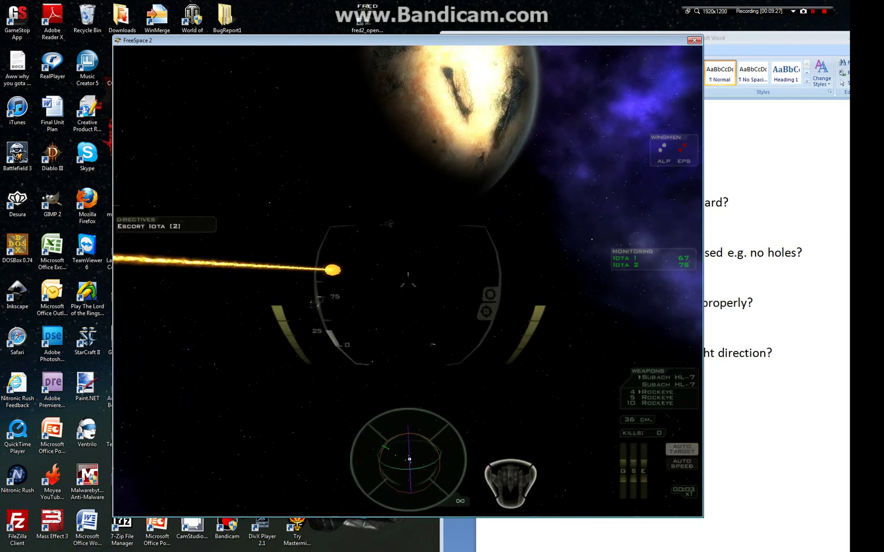
- Switch the in-flight camera to the external view for observing the craft, and quit the mission
key("KP_Divide")
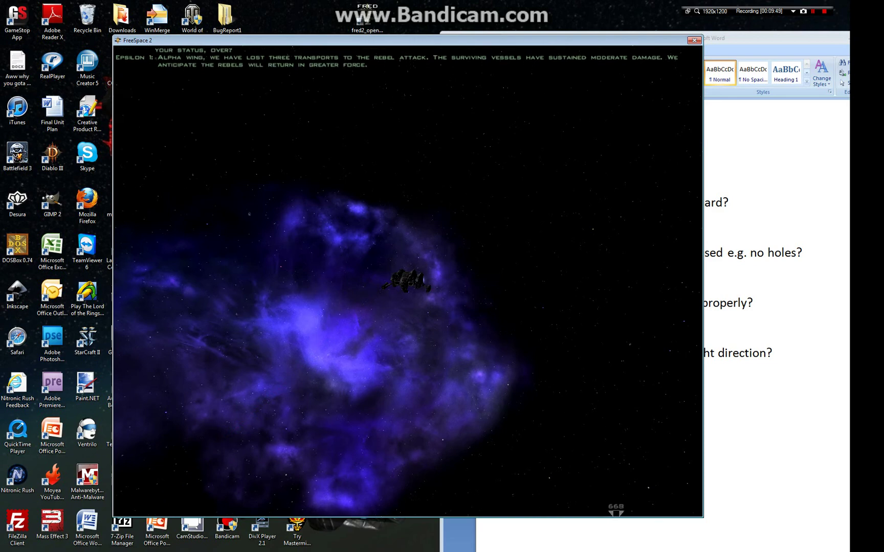
key("Escape")
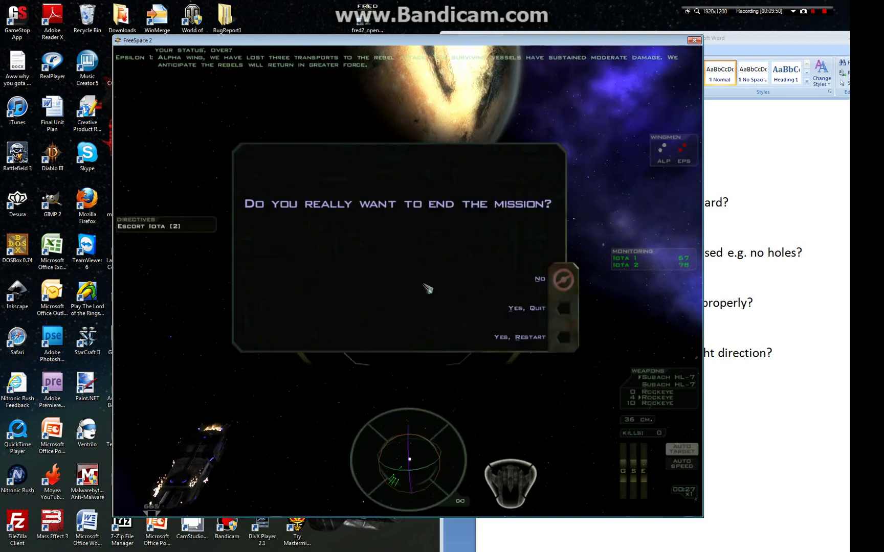
left_click(563, 316)
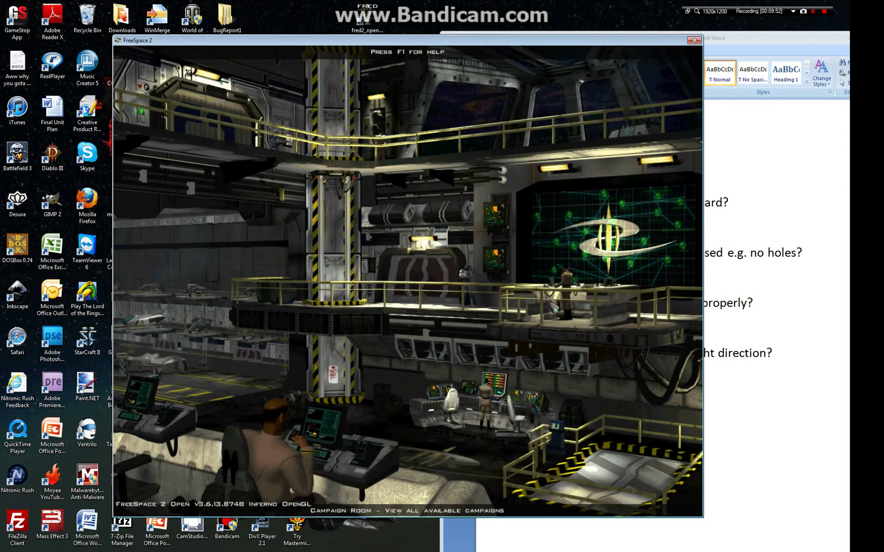